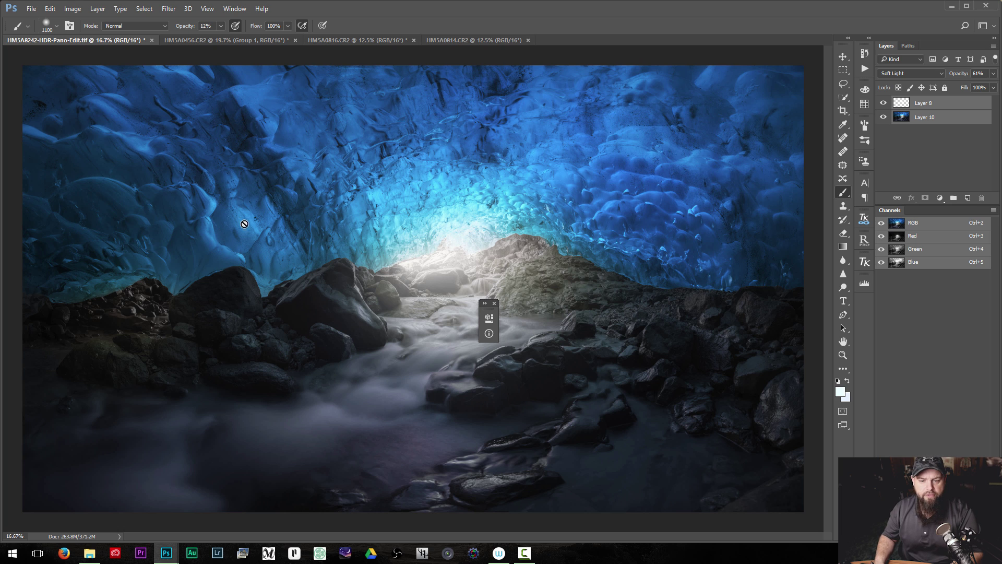
# Step: Add a Levels adjustment layer with the black input at 25 and white input at 220, and invert its mask to black
pyautogui.click(940, 199)
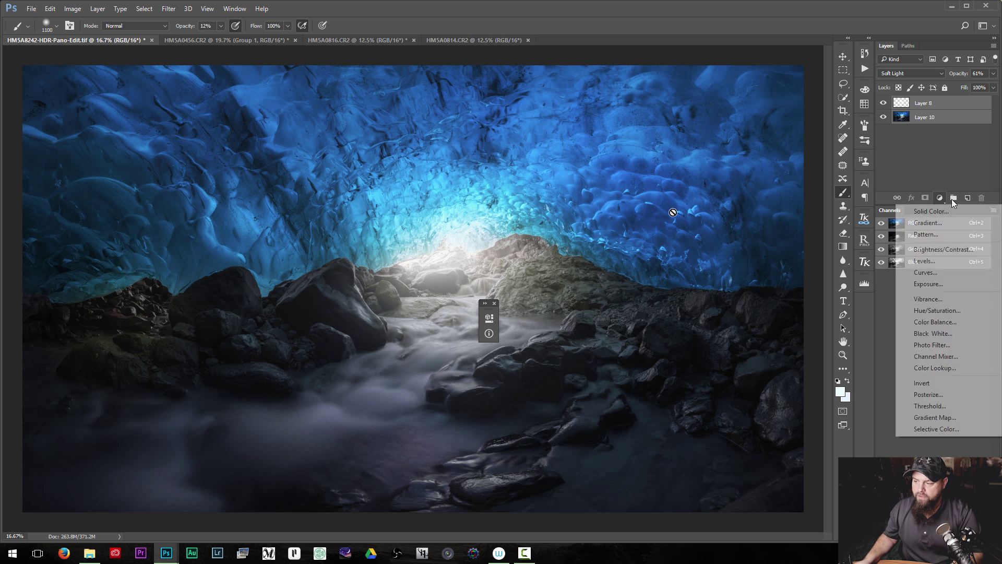
pyautogui.click(940, 199)
pyautogui.click(940, 199)
pyautogui.click(932, 261)
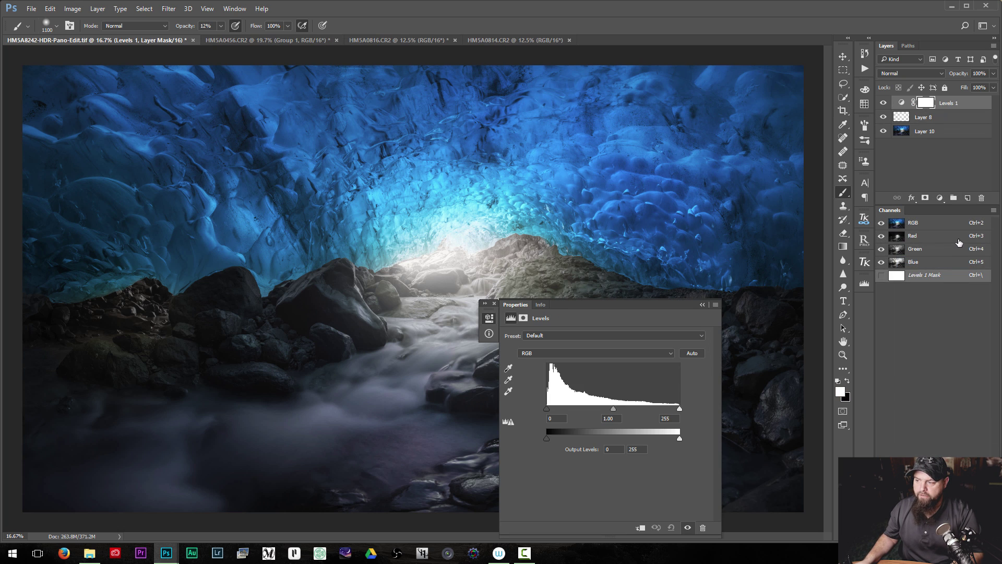
pyautogui.moveTo(680, 409); pyautogui.dragTo(665, 409)
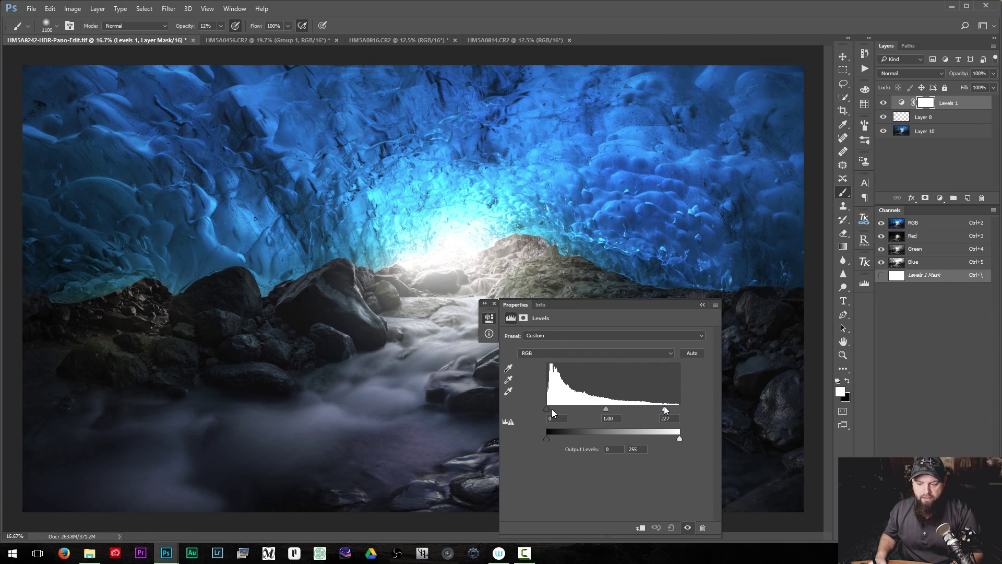
pyautogui.moveTo(548, 409); pyautogui.dragTo(557, 408)
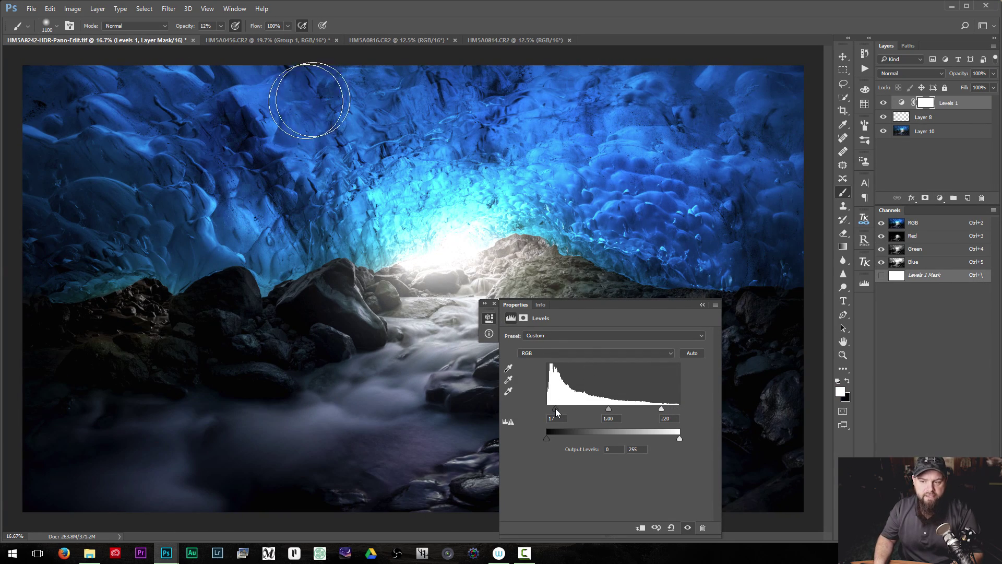
pyautogui.moveTo(556, 409); pyautogui.dragTo(560, 409)
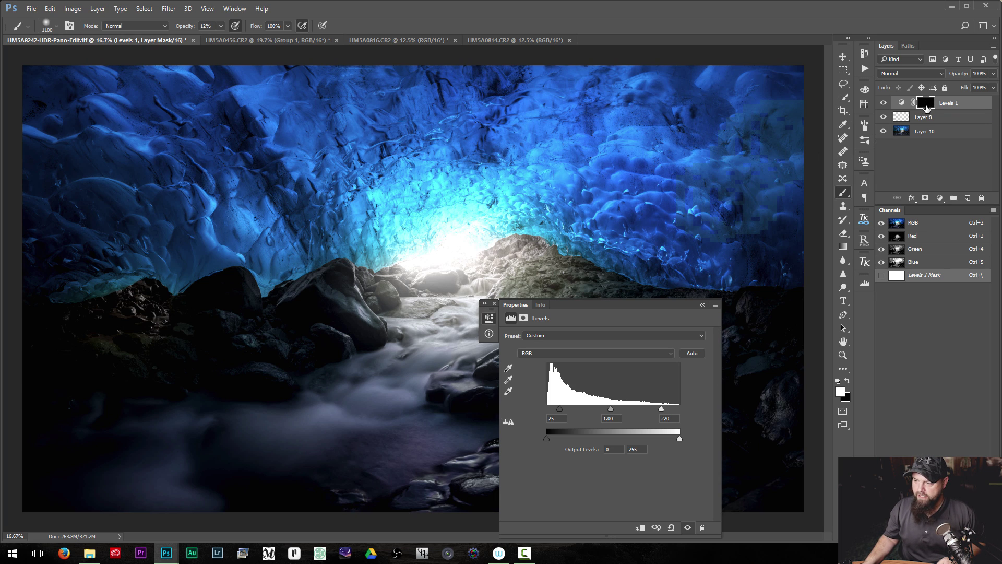
pyautogui.hotkey('ctrl', 'i')
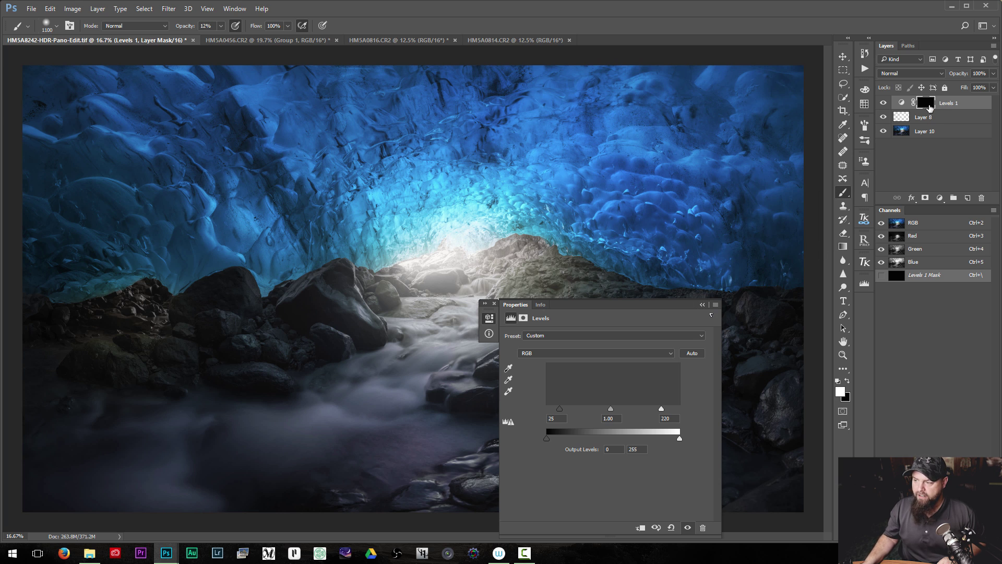
pyautogui.click(702, 305)
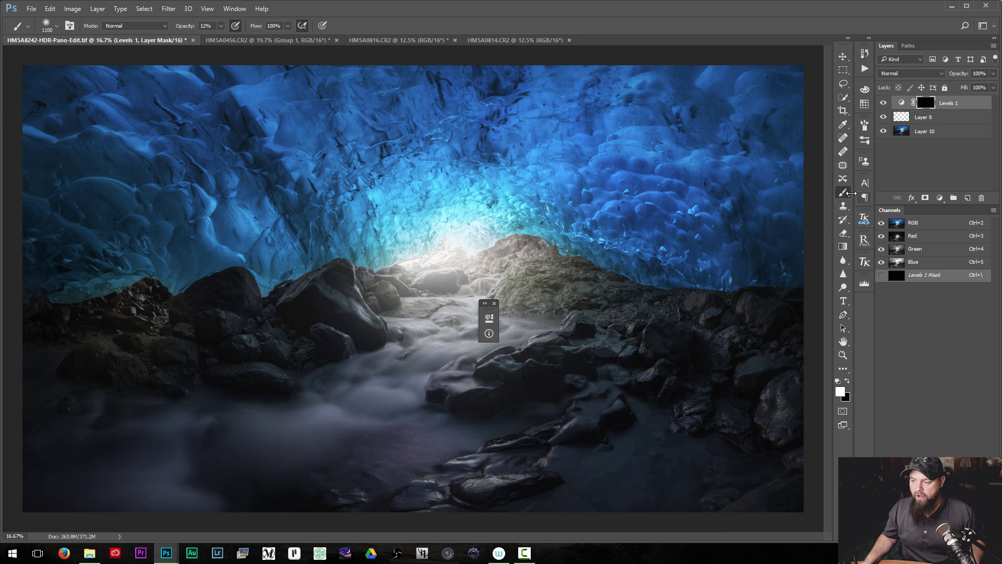
# Step: Paint white on the Levels mask over the ice ceiling with an enlarged soft brush at 79% opacity
pyautogui.click(221, 26)
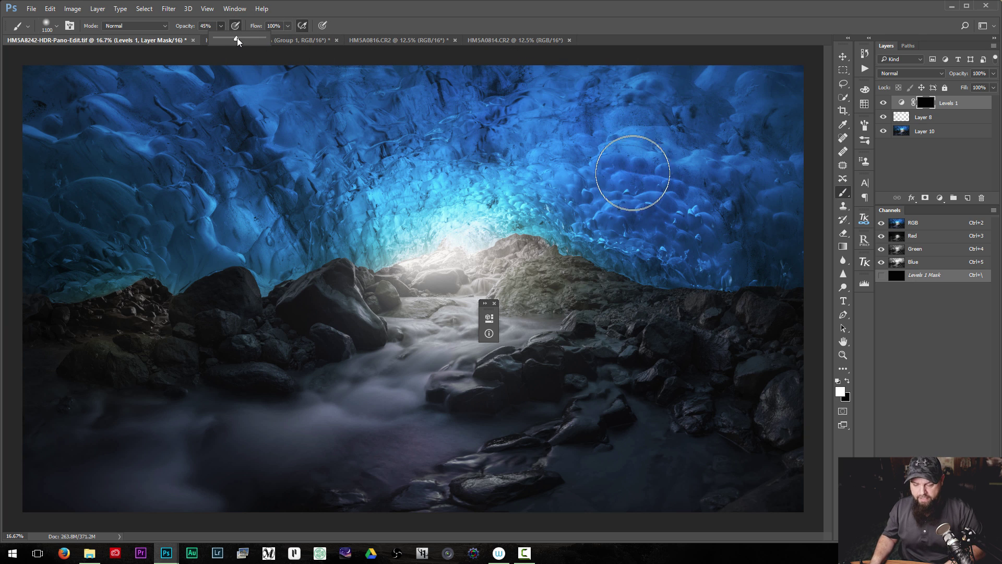
pyautogui.press(']')
pyautogui.press(']')
pyautogui.press(']')
pyautogui.press(']')
pyautogui.press(']')
pyautogui.press(']')
pyautogui.press(']')
pyautogui.press(']')
pyautogui.press(']')
pyautogui.moveTo(649, 205)
pyautogui.mouseDown()
pyautogui.moveTo(647, 182)
pyautogui.moveTo(602, 132)
pyautogui.moveTo(532, 109)
pyautogui.moveTo(378, 130)
pyautogui.moveTo(295, 158)
pyautogui.moveTo(245, 203)
pyautogui.moveTo(263, 124)
pyautogui.moveTo(206, 166)
pyautogui.moveTo(254, 134)
pyautogui.moveTo(170, 131)
pyautogui.moveTo(181, 163)
pyautogui.moveTo(254, 211)
pyautogui.moveTo(161, 145)
pyautogui.mouseUp()
pyautogui.press(']')
pyautogui.press(']')
pyautogui.press(']')
pyautogui.press(']')
pyautogui.press(']')
pyautogui.press(']')
pyautogui.press(']')
pyautogui.press(']')
pyautogui.press(']')
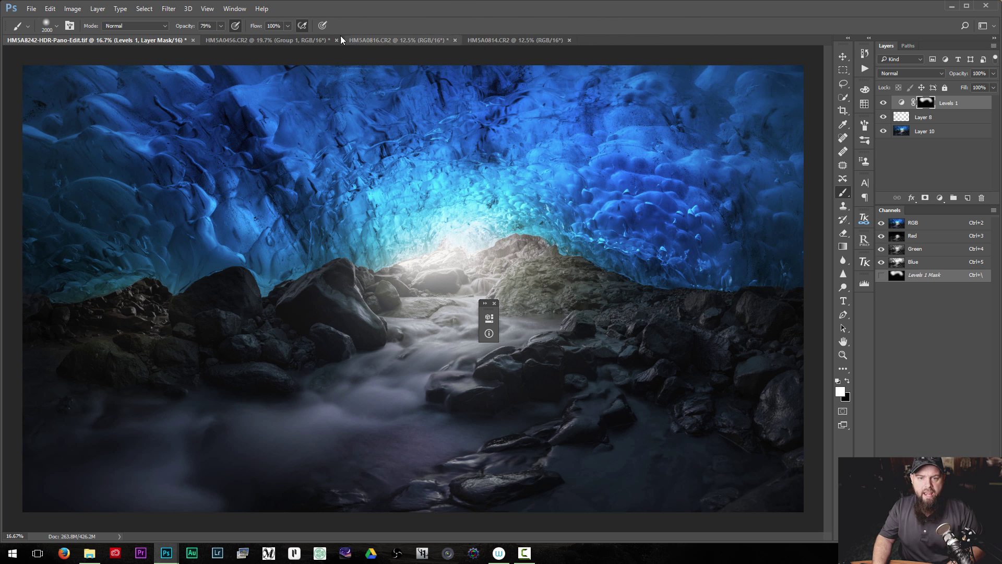
# Step: Lower the brush opacity to 35% and build up the Levels mask over the ice ceiling, reducing the brush size to 1800
pyautogui.click(214, 27)
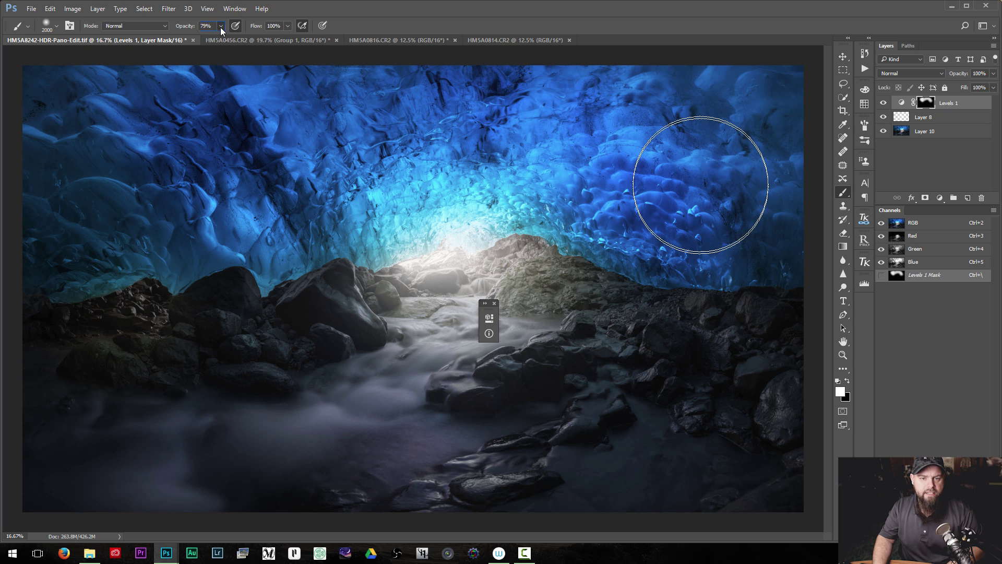
pyautogui.click(221, 27)
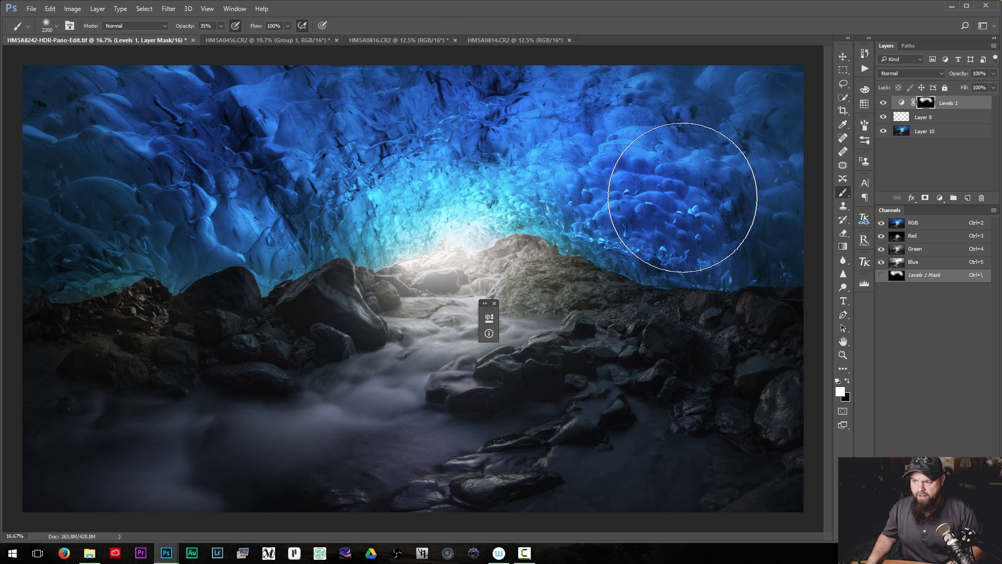
pyautogui.click(218, 40)
pyautogui.press('Return')
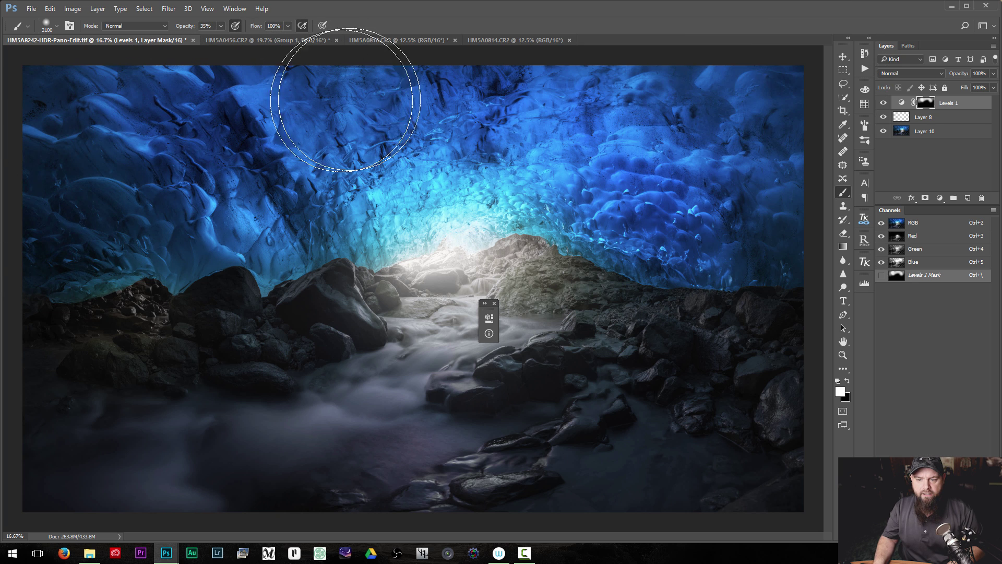
pyautogui.press('[')
pyautogui.press('[')
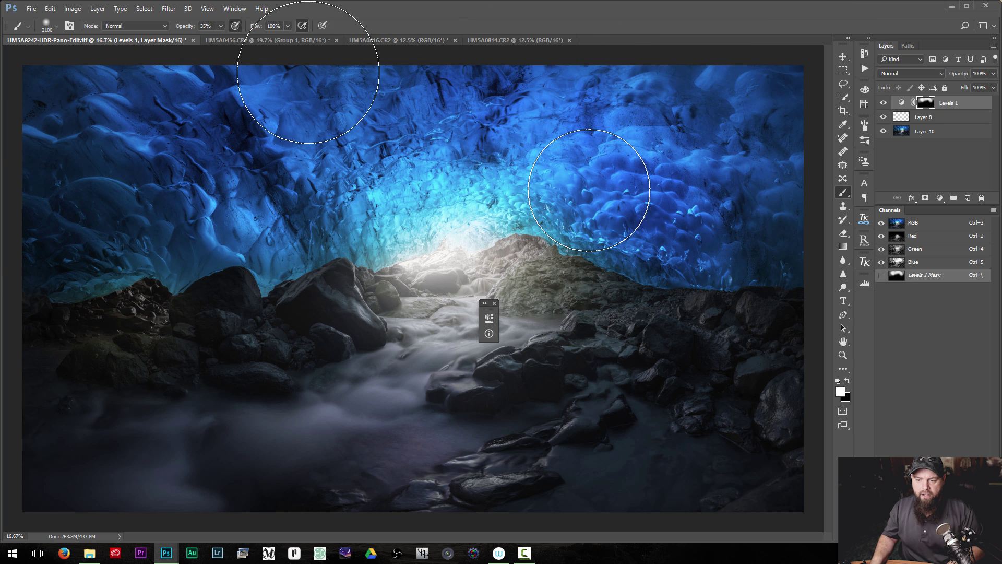
pyautogui.press('[')
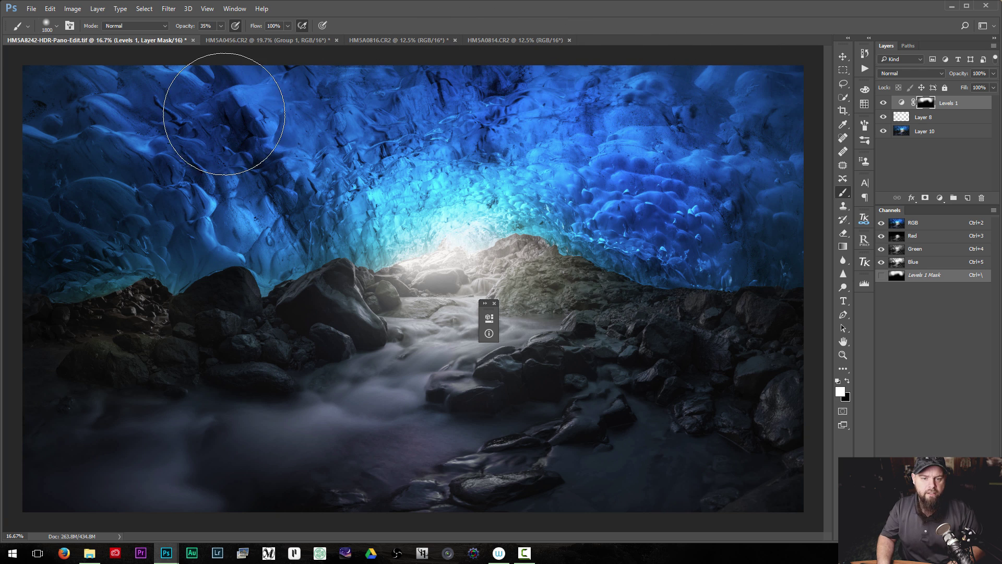
# Step: Toggle the Levels 1 layer's visibility to compare the ice cave before and after the adjustment
pyautogui.click(883, 104)
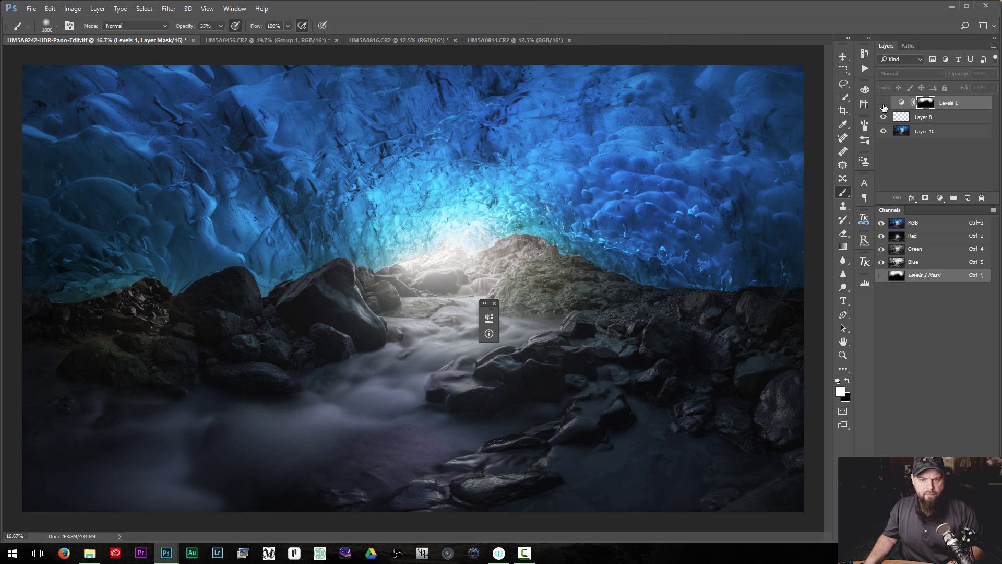
pyautogui.click(883, 104)
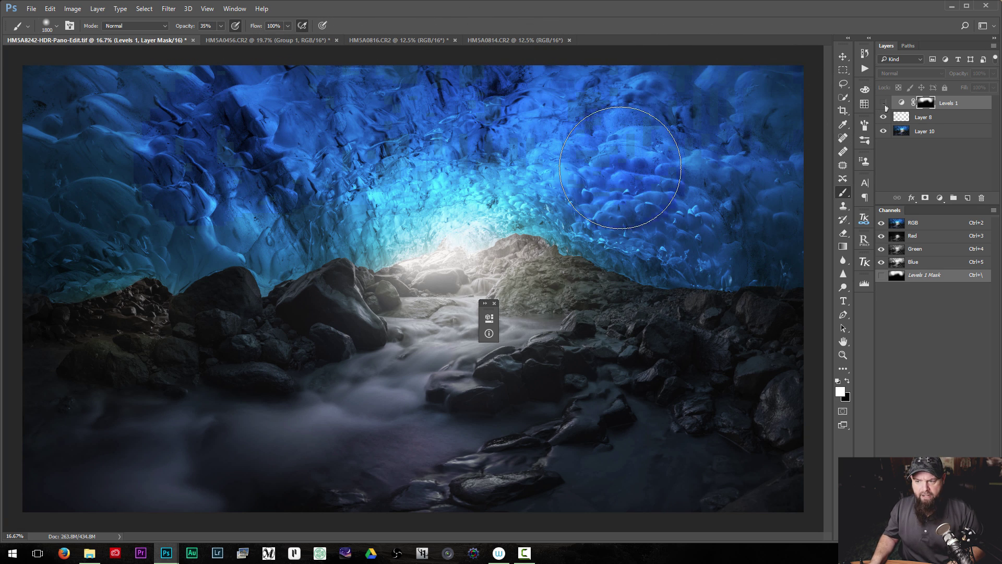
pyautogui.click(884, 104)
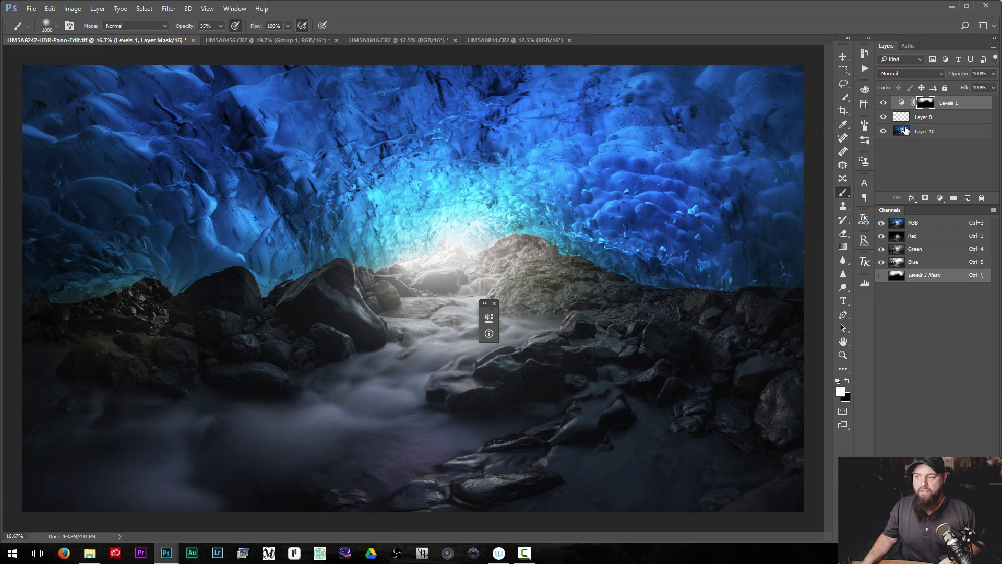
# Step: Select the blue ice ceiling on Layer 10 with the Quick Selection tool, subtracting the rocks beneath the bright opening
pyautogui.click(906, 131)
pyautogui.click(845, 99)
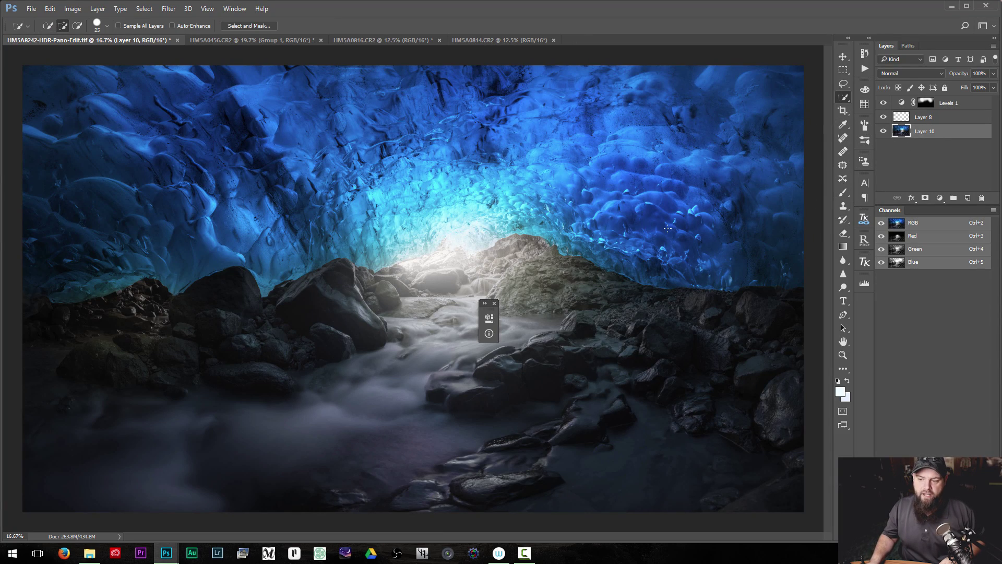
pyautogui.moveTo(720, 237); pyautogui.dragTo(566, 191)
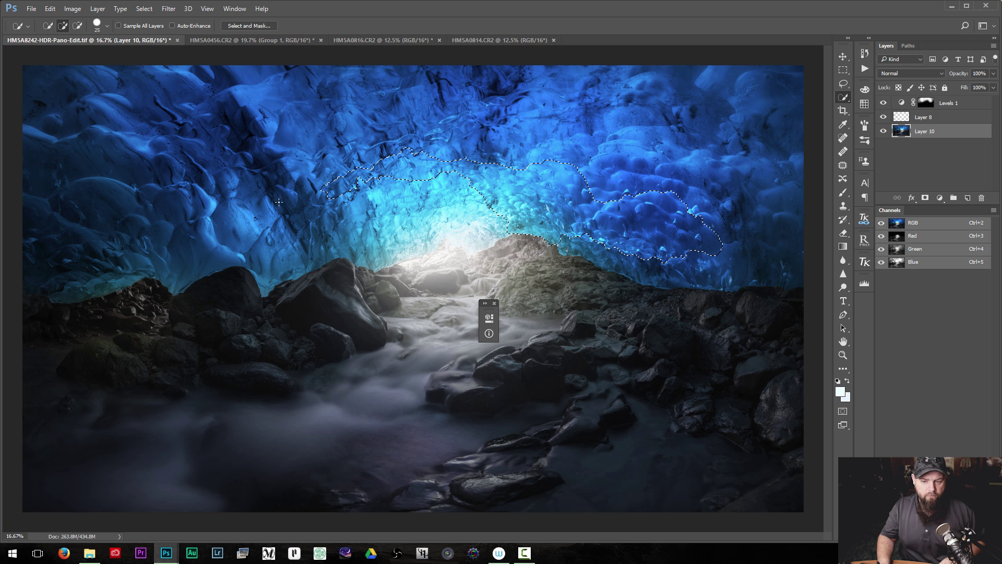
pyautogui.moveTo(279, 202); pyautogui.dragTo(255, 230)
pyautogui.moveTo(140, 251); pyautogui.dragTo(130, 148)
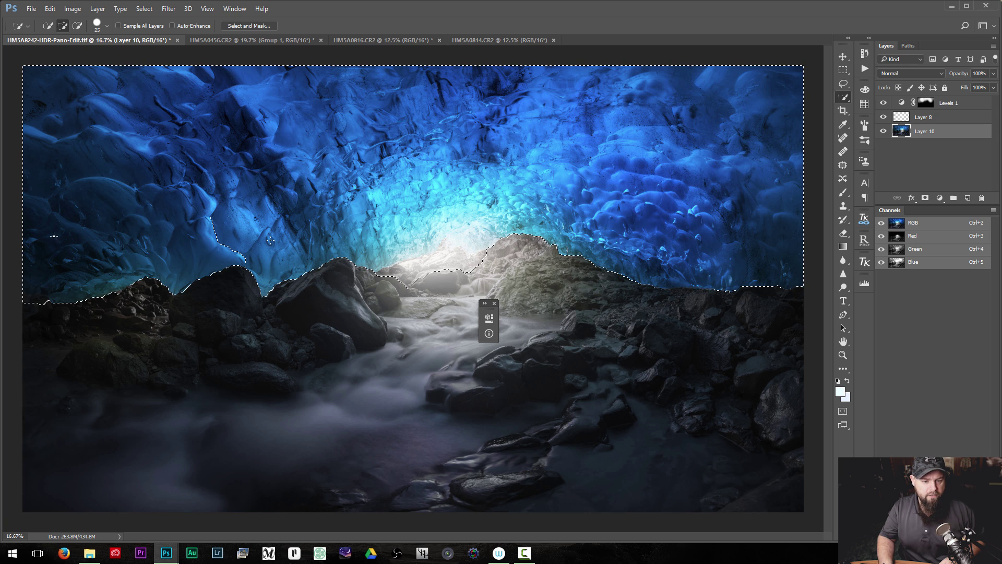
pyautogui.hotkey('ctrl', 'z')
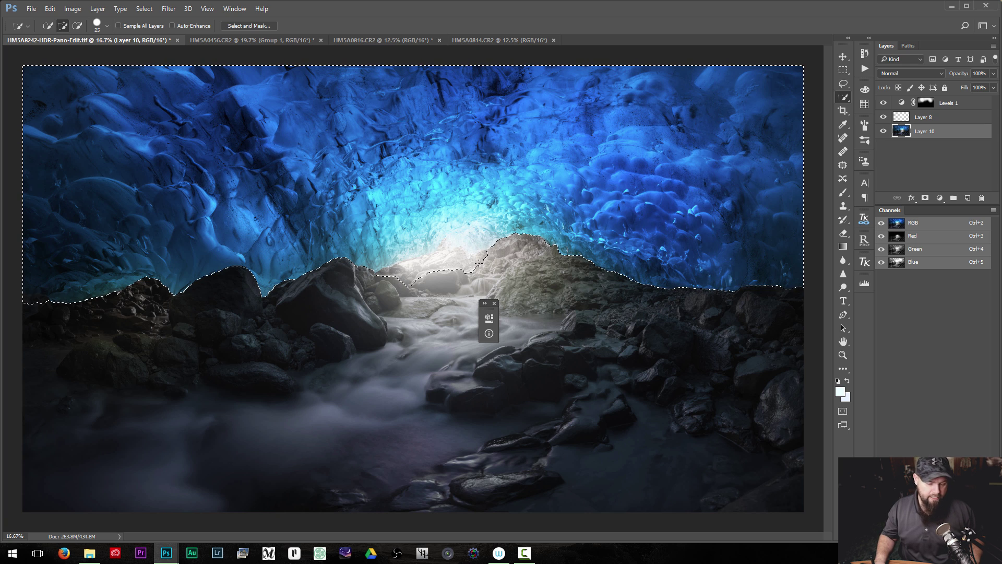
pyautogui.moveTo(396, 277)
pyautogui.mouseDown()
pyautogui.moveTo(459, 263)
pyautogui.moveTo(400, 275)
pyautogui.mouseUp()
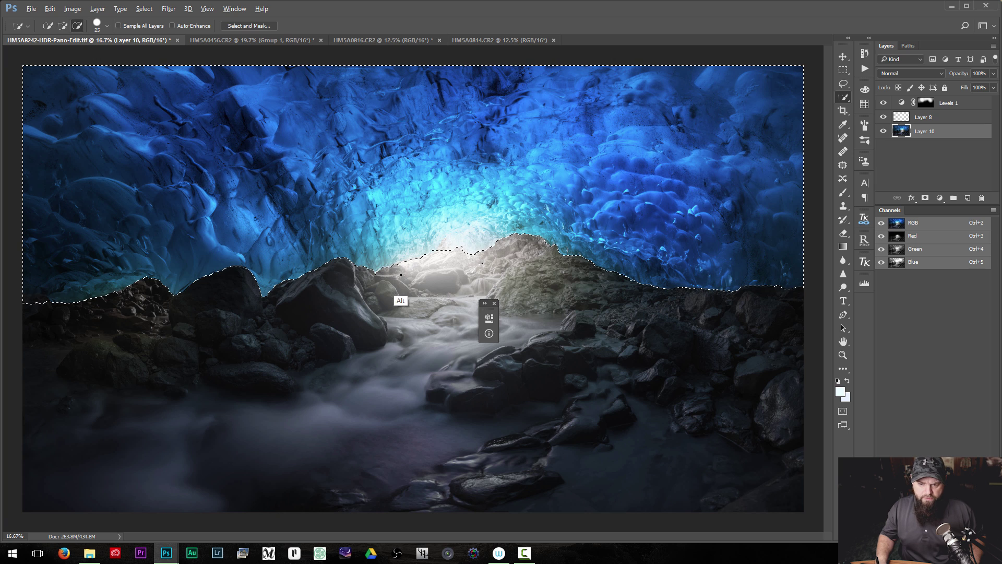
pyautogui.keyDown('alt'); pyautogui.click(433, 266); pyautogui.keyUp('alt')
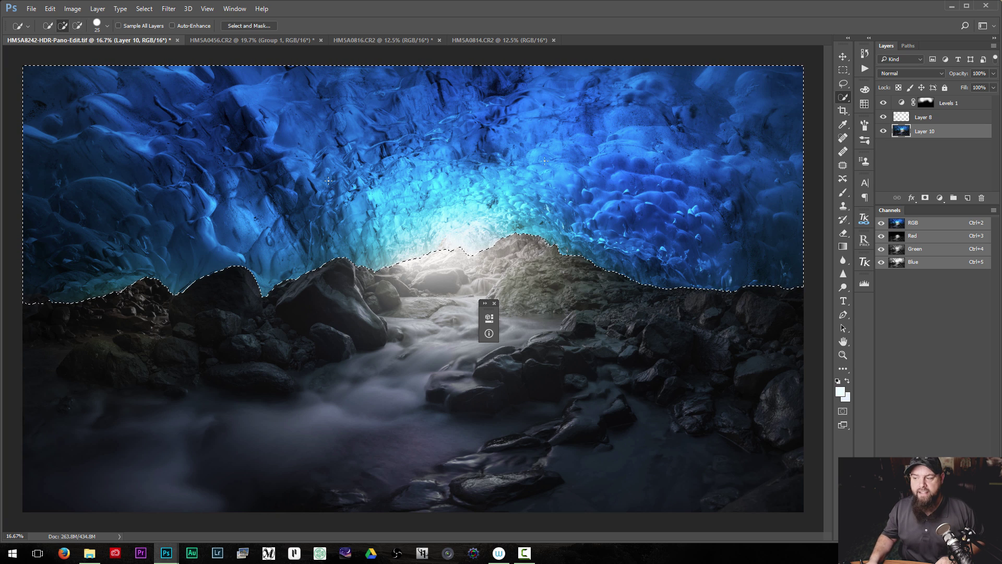
# Step: Make the Levels 1 layer mask active and switch to the Brush tool, keeping the ice selection
pyautogui.click(927, 103)
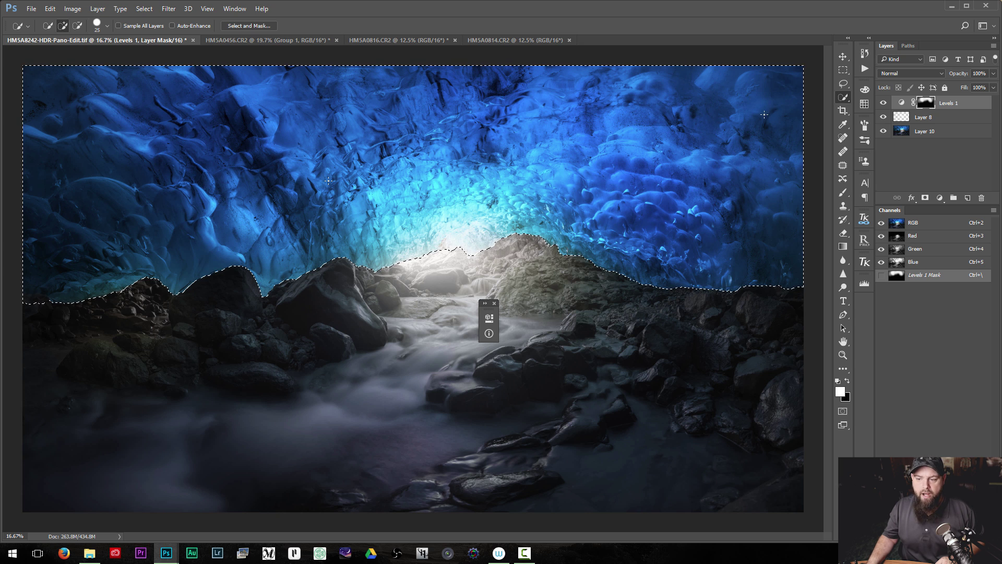
pyautogui.click(844, 192)
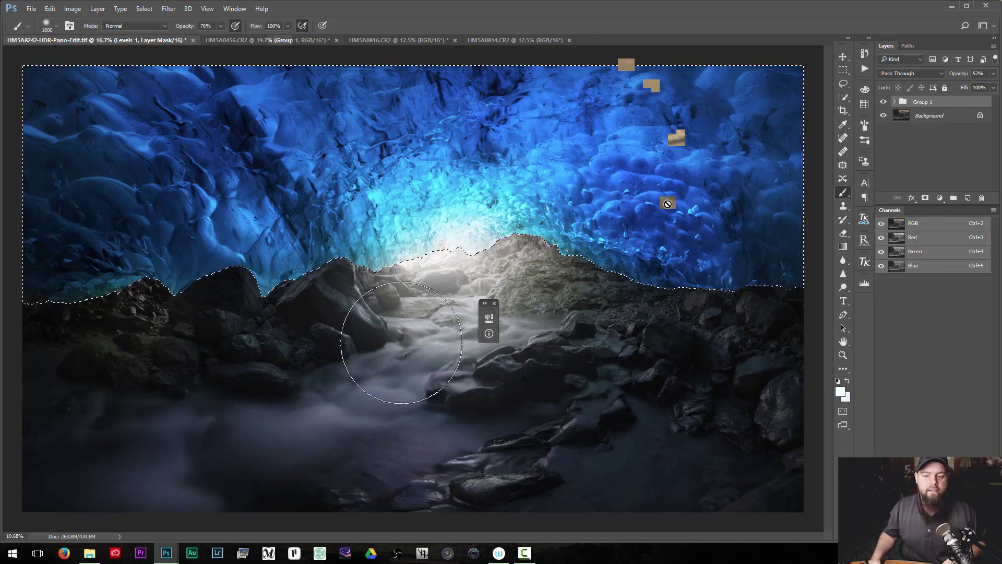
# Step: Switch to the HM5A0456.CR2 wave image and dock the floating Properties and Info panels beside the toolbar
pyautogui.hotkey('ctrl', 'Tab')
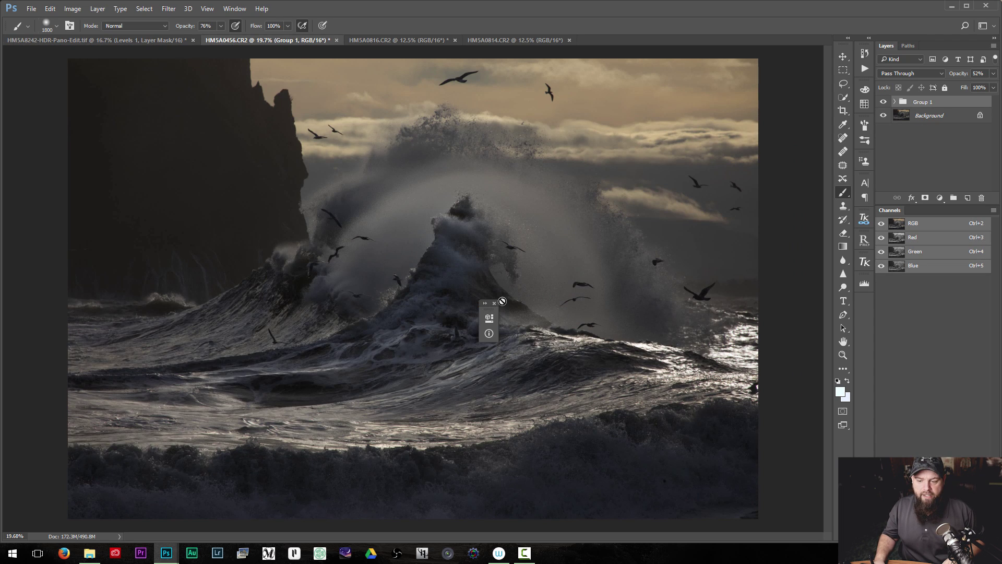
pyautogui.moveTo(502, 302); pyautogui.dragTo(842, 410)
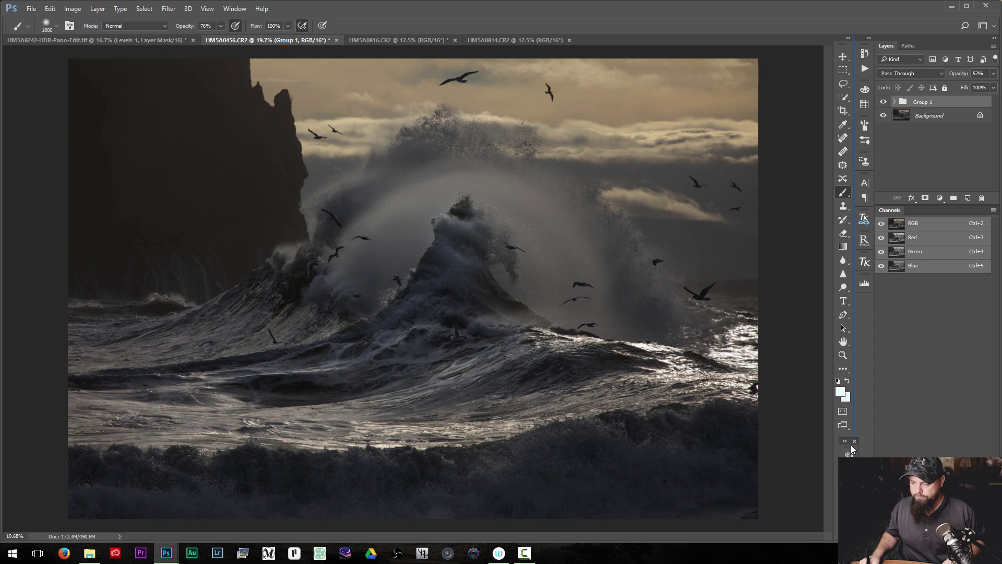
pyautogui.moveTo(852, 448); pyautogui.dragTo(854, 444)
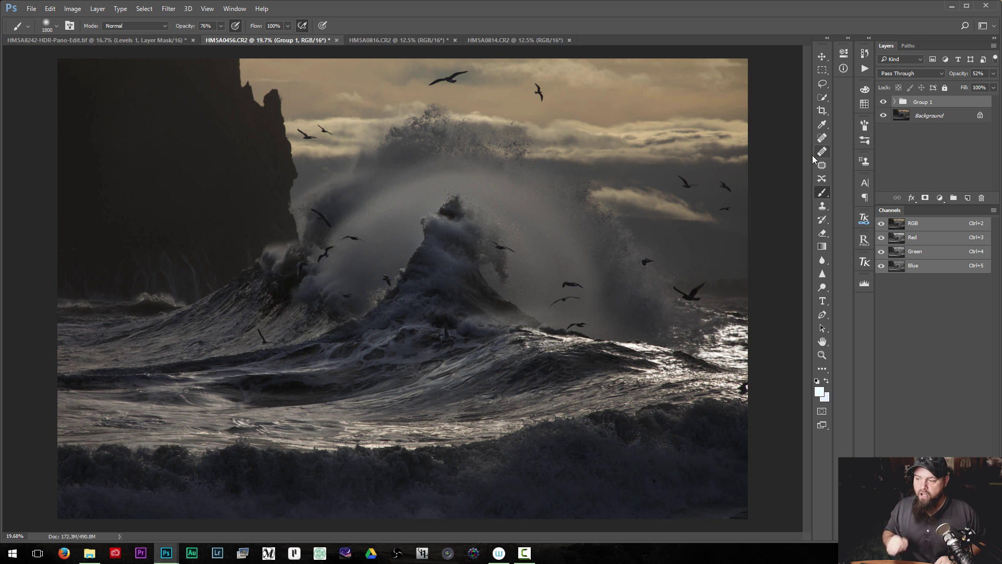
# Step: Stamp all visible layers into a new layer above Group 1 and apply the High Pass filter to it
pyautogui.hotkey('ctrl', 'shift', 'alt', 'e')
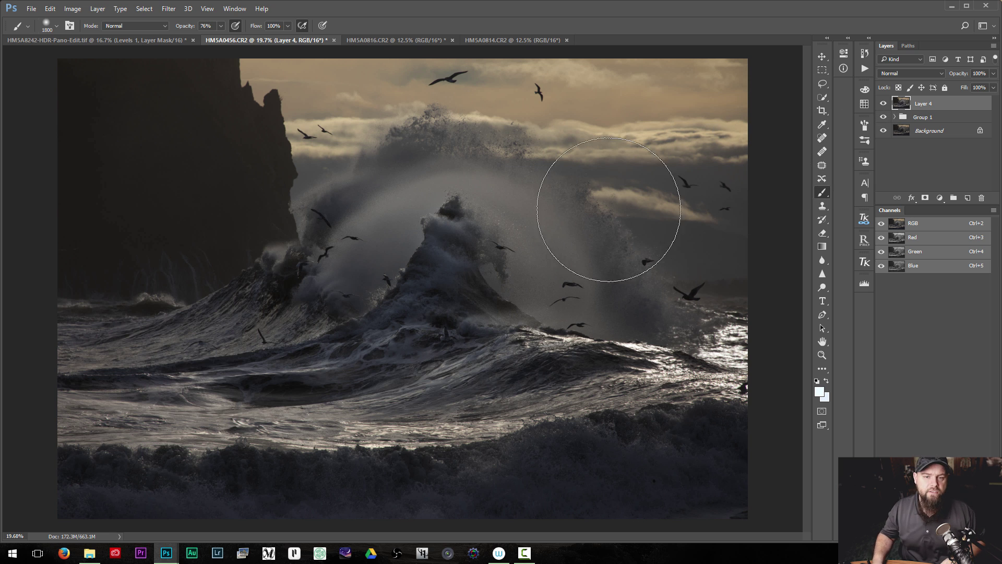
pyautogui.click(169, 9)
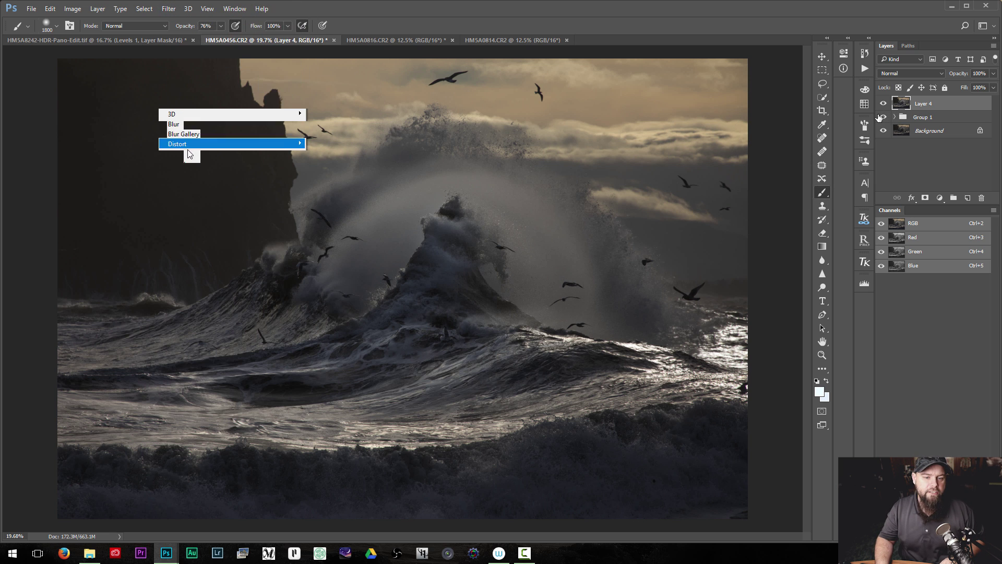
pyautogui.moveTo(181, 214)
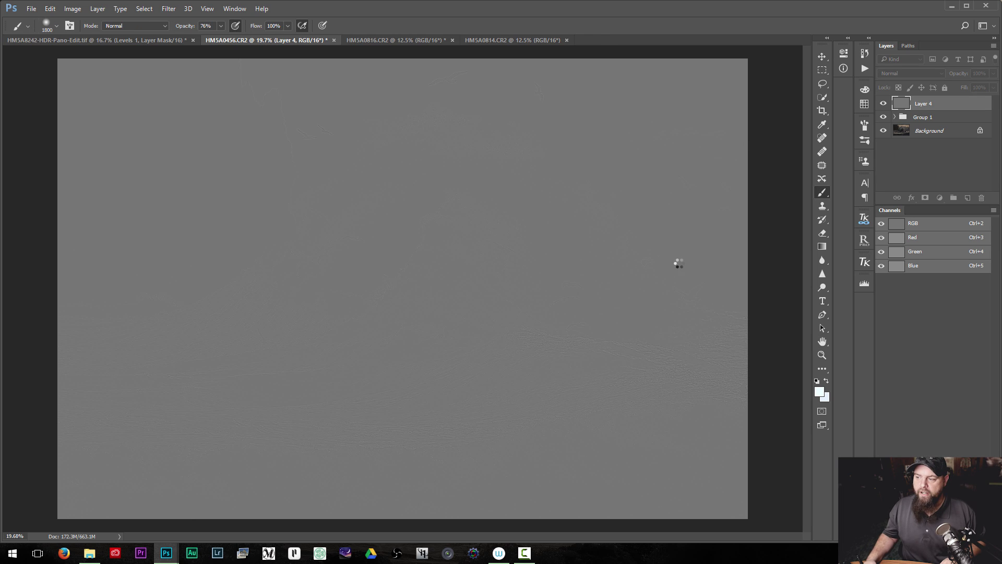
pyautogui.click(559, 147)
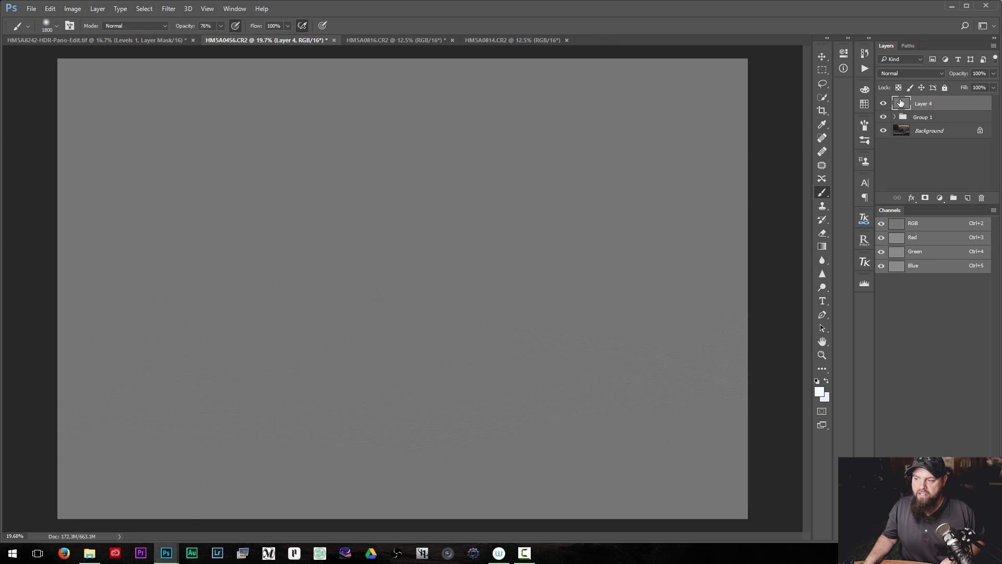
# Step: Set the blend mode of the gray high-pass Layer 4 to Linear Light
pyautogui.click(909, 77)
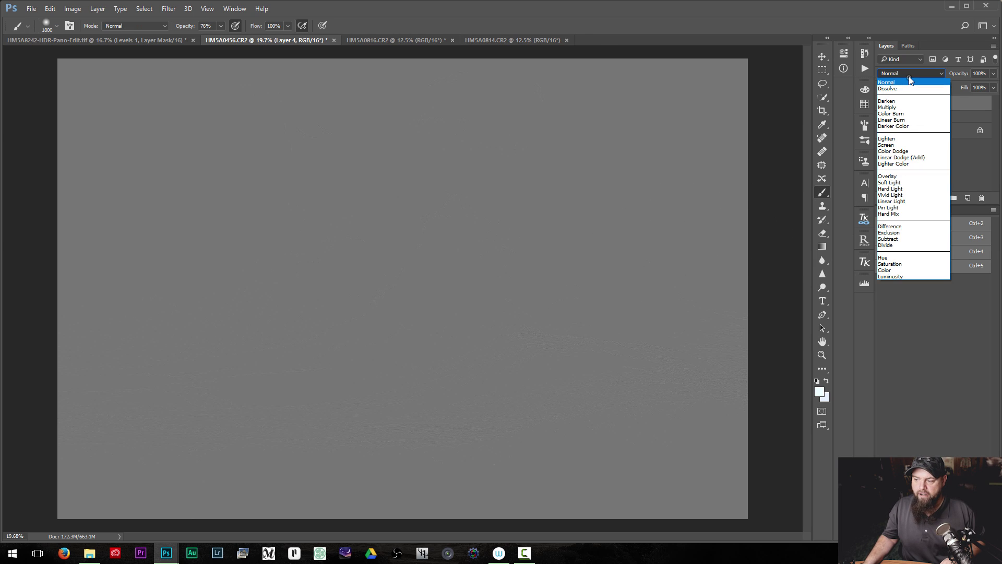
pyautogui.click(891, 201)
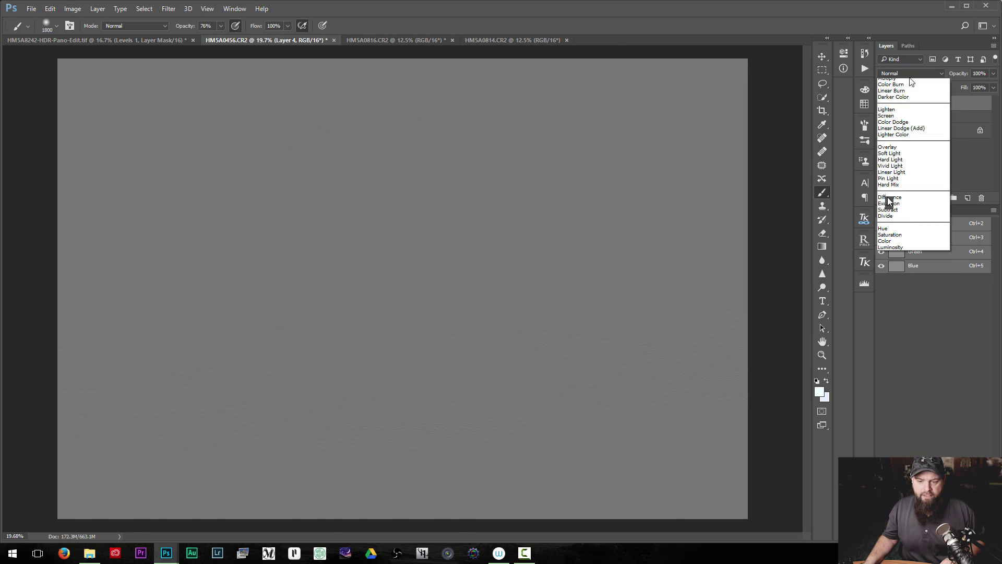
pyautogui.click(890, 201)
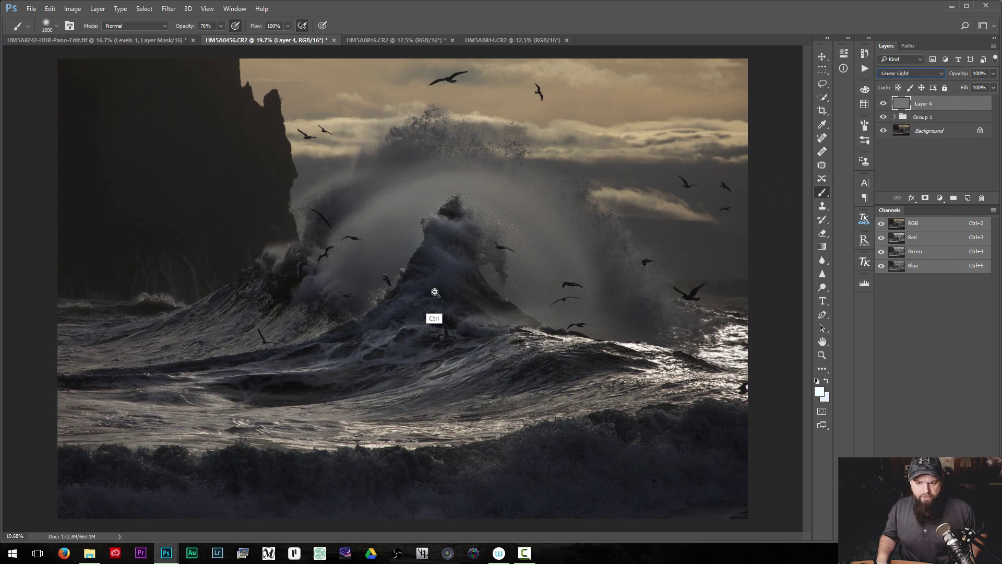
# Step: Compare the wave and the cloudy sky with and without the high-pass Layer 4 at close range
pyautogui.moveTo(436, 292); pyautogui.dragTo(475, 287)
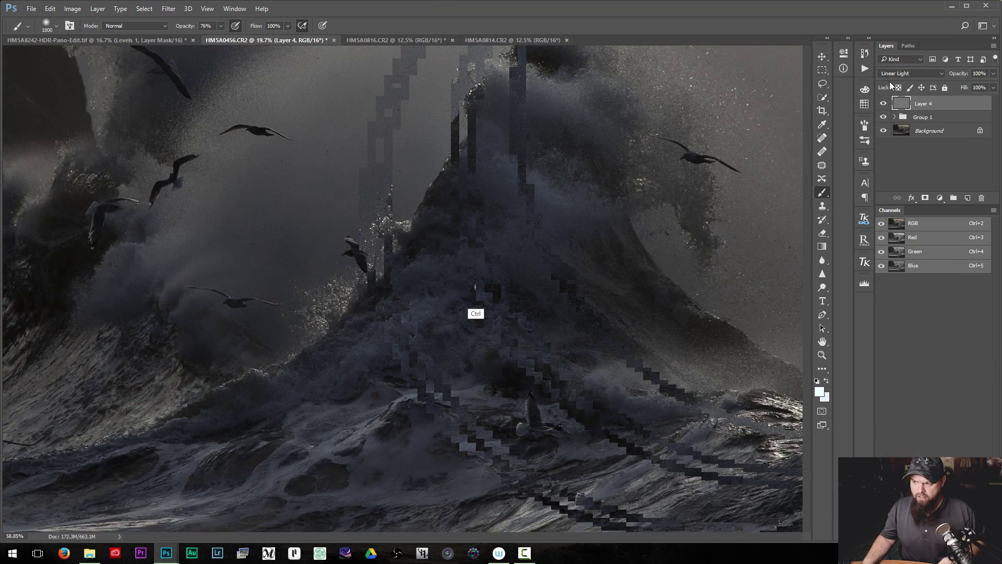
pyautogui.click(887, 103)
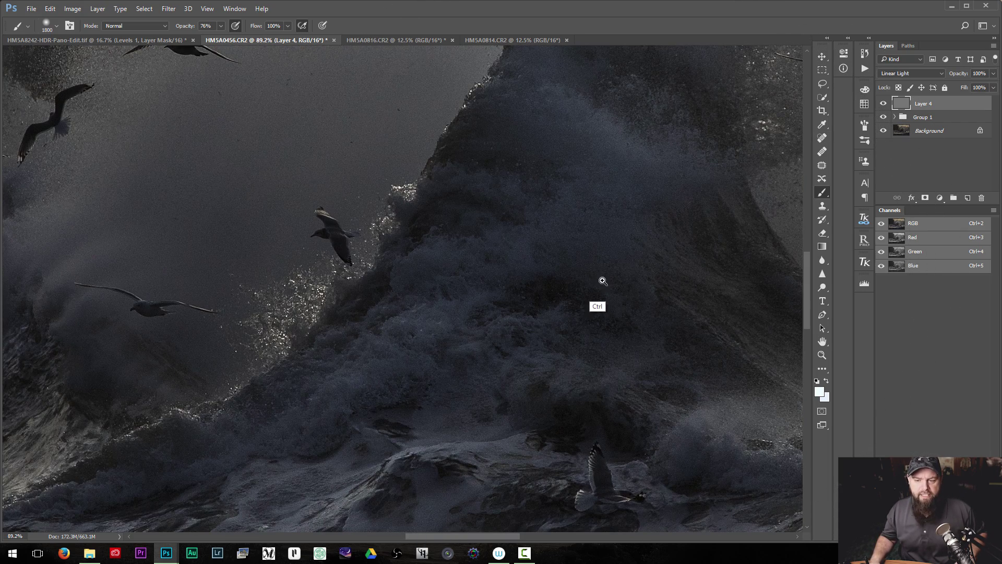
pyautogui.moveTo(602, 281); pyautogui.dragTo(533, 291)
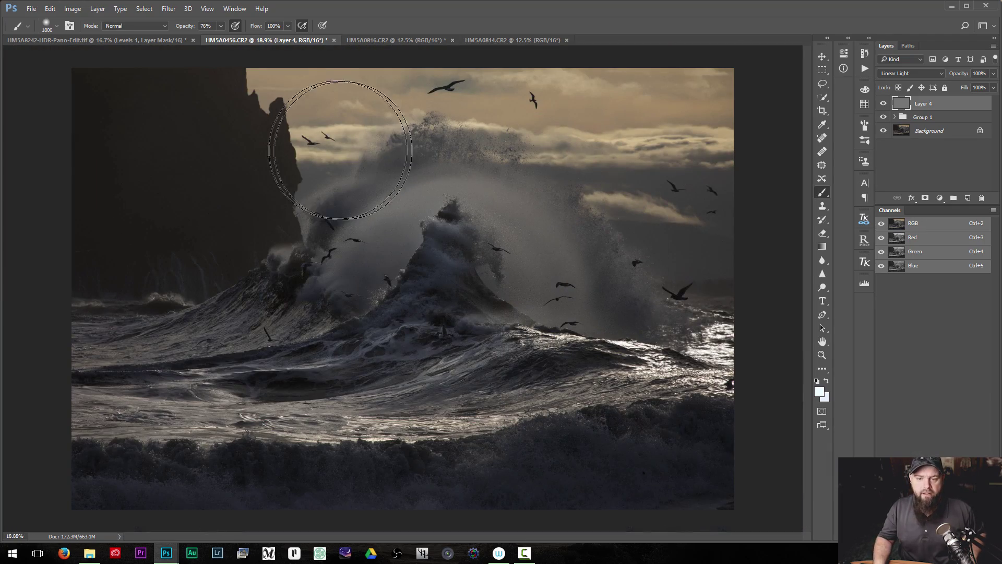
pyautogui.moveTo(341, 116); pyautogui.dragTo(427, 114)
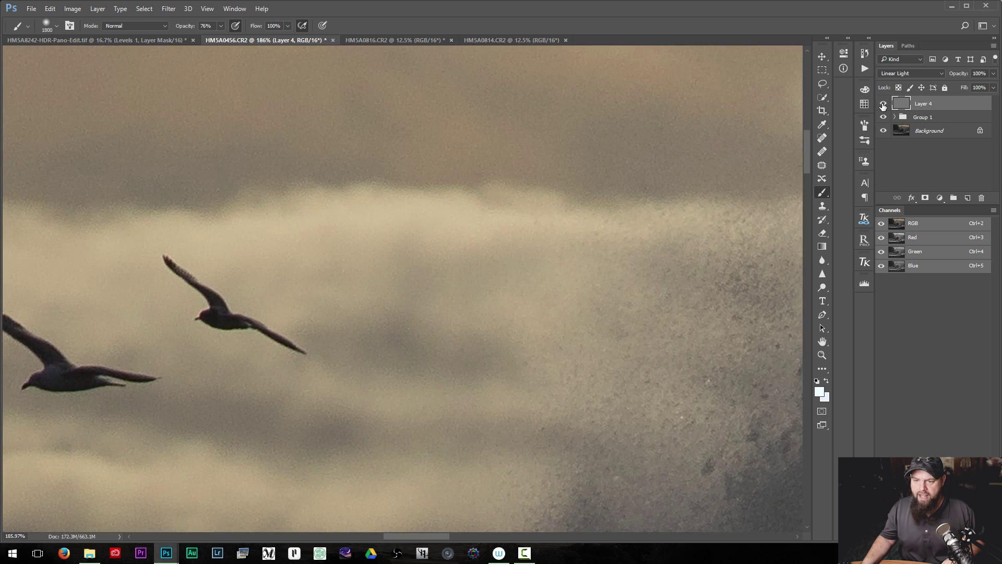
pyautogui.click(882, 104)
pyautogui.click(882, 103)
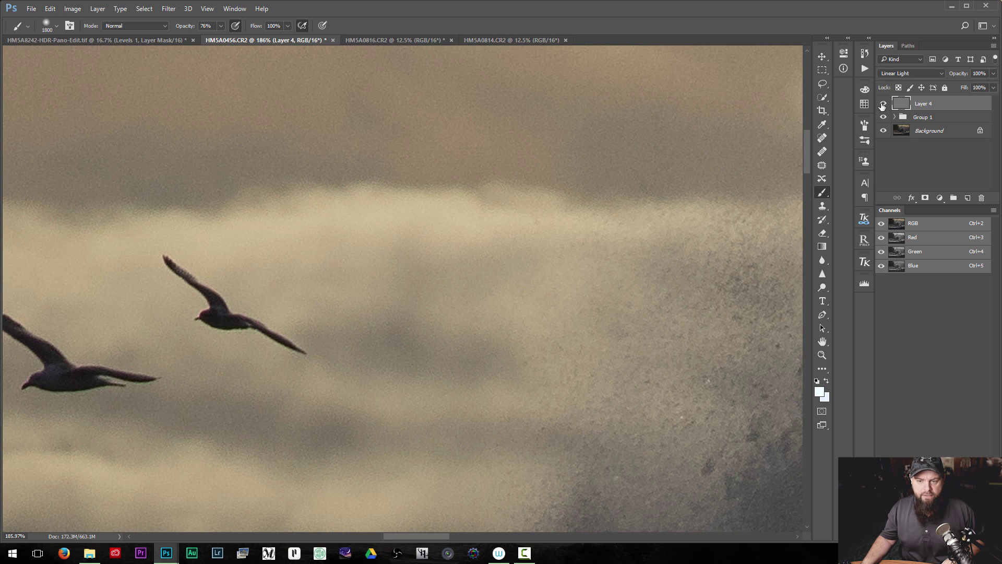
pyautogui.click(883, 104)
# Step: Add a black layer mask to Layer 4 and paint white over the central wave peak
pyautogui.moveTo(581, 268); pyautogui.dragTo(520, 269)
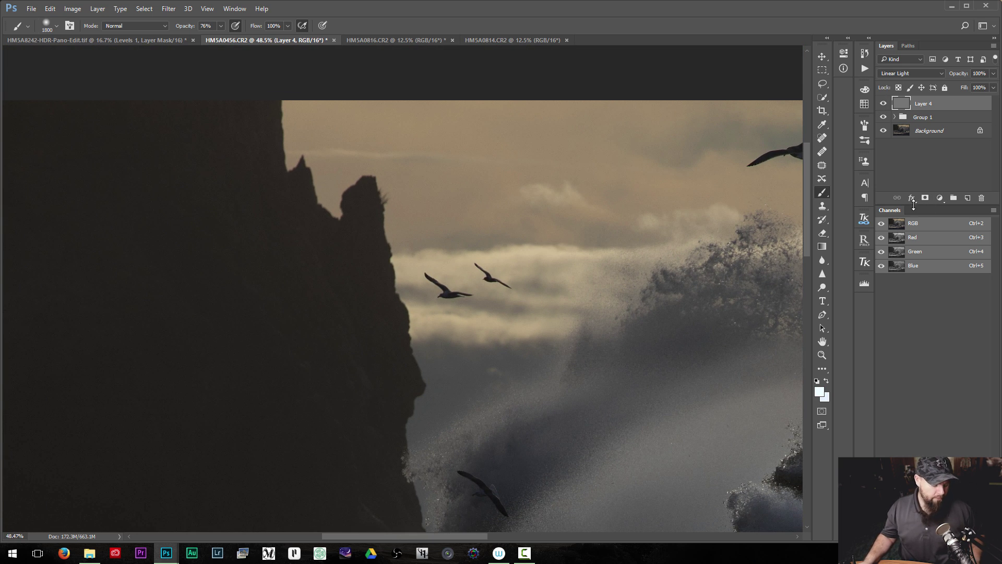
pyautogui.keyDown('alt'); pyautogui.click(926, 198); pyautogui.keyUp('alt')
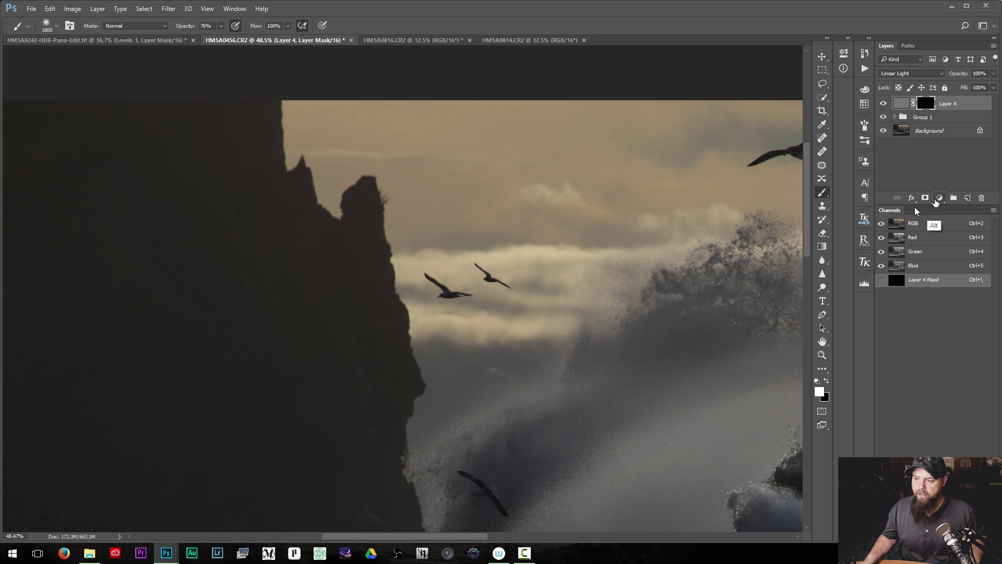
pyautogui.moveTo(592, 315); pyautogui.dragTo(484, 193)
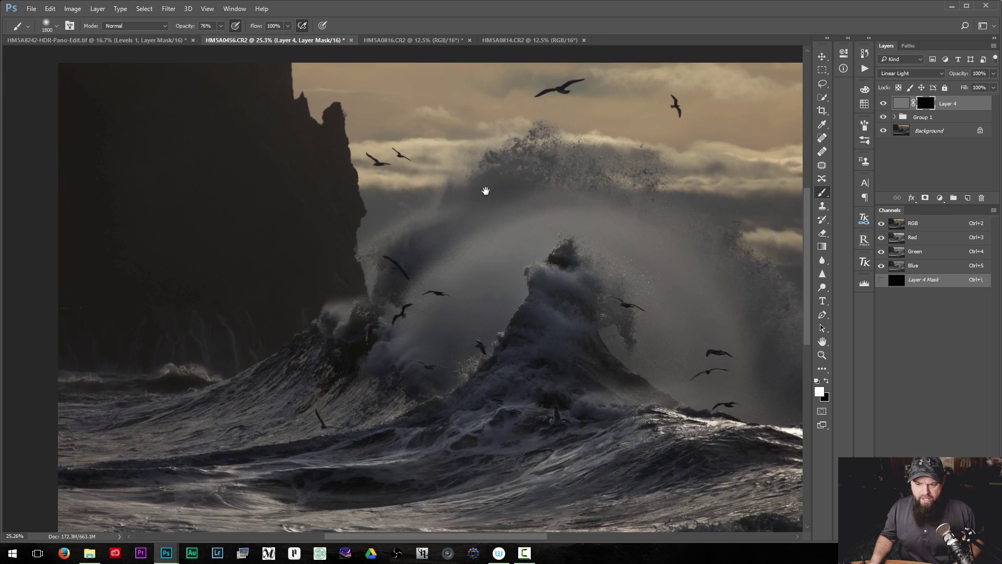
pyautogui.moveTo(568, 353)
pyautogui.mouseDown()
pyautogui.moveTo(546, 328)
pyautogui.moveTo(555, 317)
pyautogui.moveTo(543, 323)
pyautogui.mouseUp()
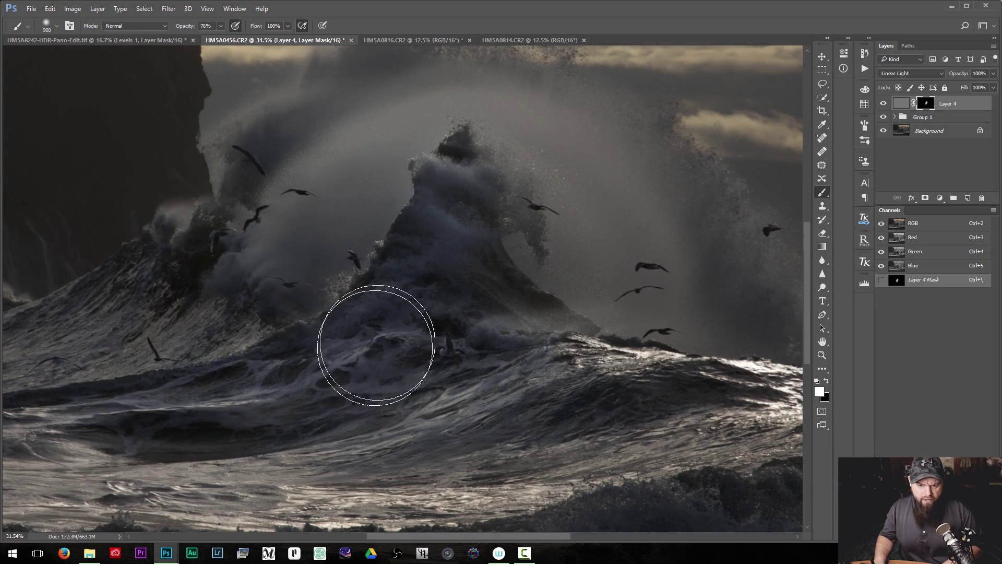
pyautogui.moveTo(376, 345); pyautogui.dragTo(434, 286)
# Step: Paint white on the Layer 4 mask over the swells around the wave's base with 500 and 400 px brushes
pyautogui.moveTo(405, 338)
pyautogui.mouseDown()
pyautogui.moveTo(602, 356)
pyautogui.moveTo(476, 338)
pyautogui.mouseUp()
pyautogui.press('[')
pyautogui.press('[')
pyautogui.press('[')
pyautogui.press('[')
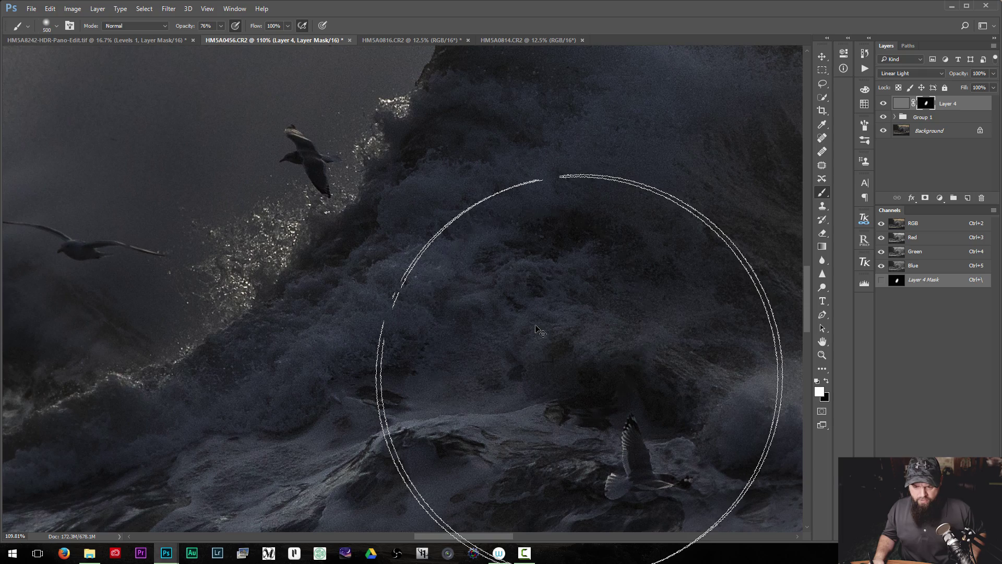
pyautogui.moveTo(533, 347); pyautogui.dragTo(553, 252)
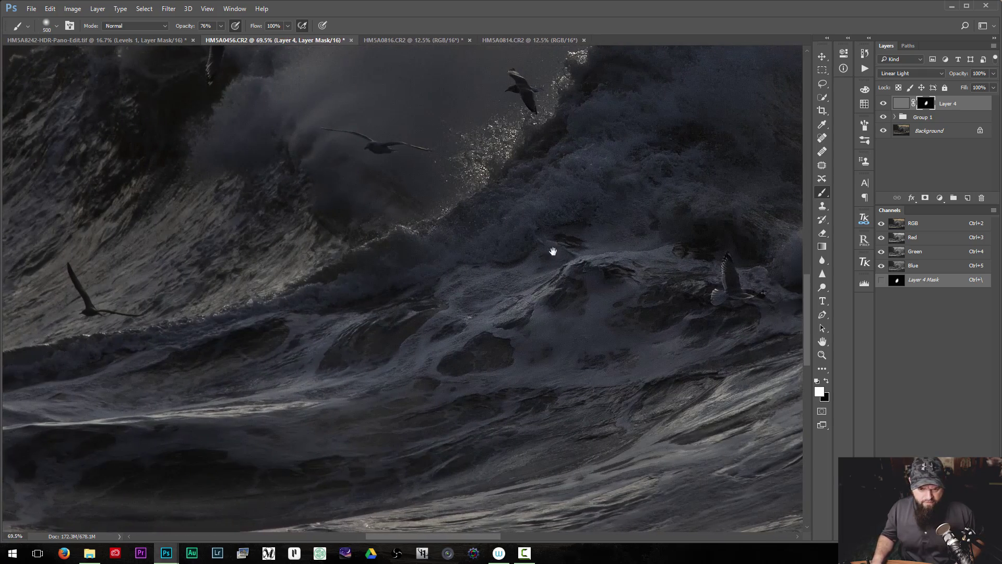
pyautogui.moveTo(421, 306)
pyautogui.mouseDown()
pyautogui.moveTo(403, 352)
pyautogui.moveTo(596, 425)
pyautogui.moveTo(637, 369)
pyautogui.moveTo(574, 355)
pyautogui.moveTo(512, 320)
pyautogui.mouseUp()
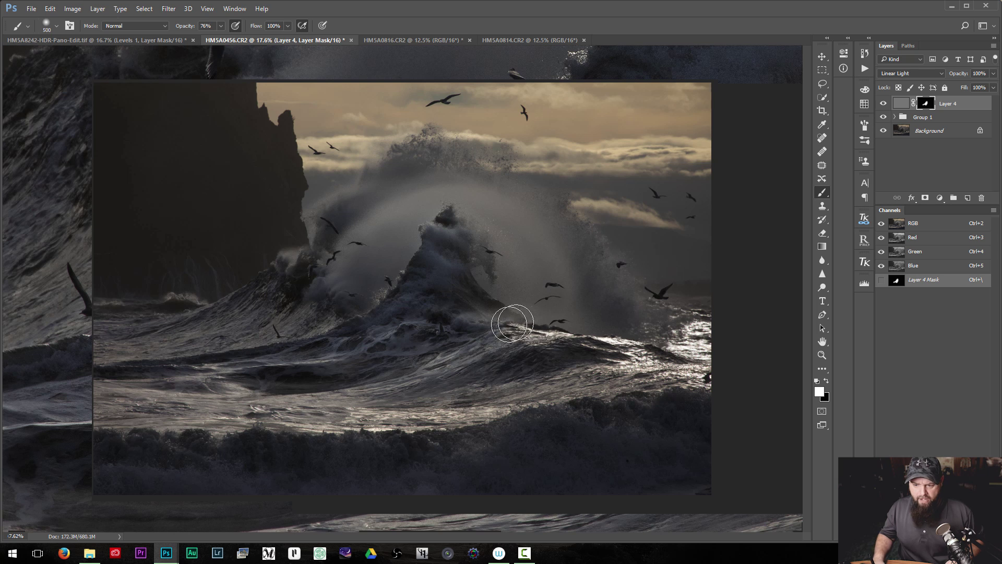
pyautogui.hotkey('ctrl', '0')
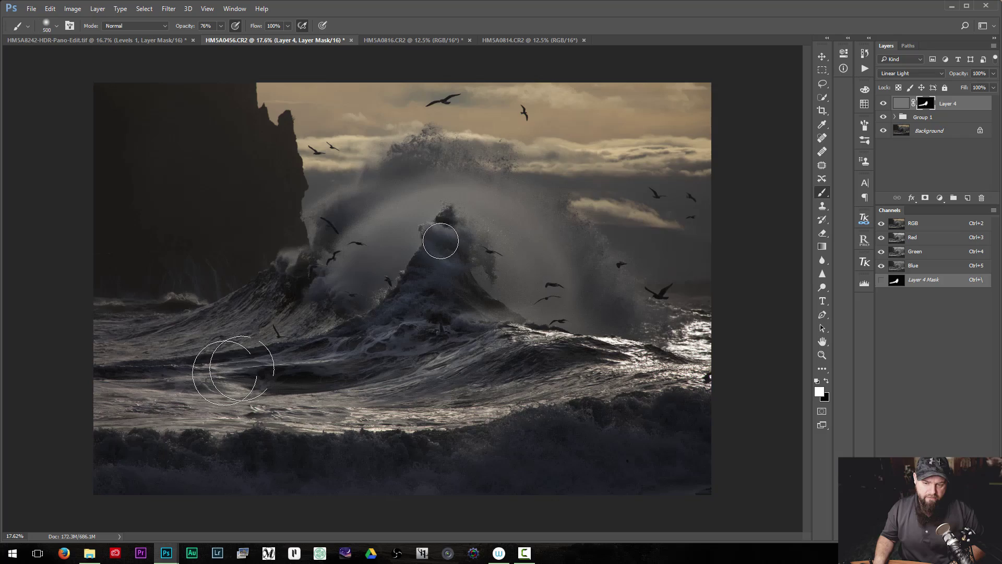
pyautogui.moveTo(400, 323); pyautogui.dragTo(455, 261)
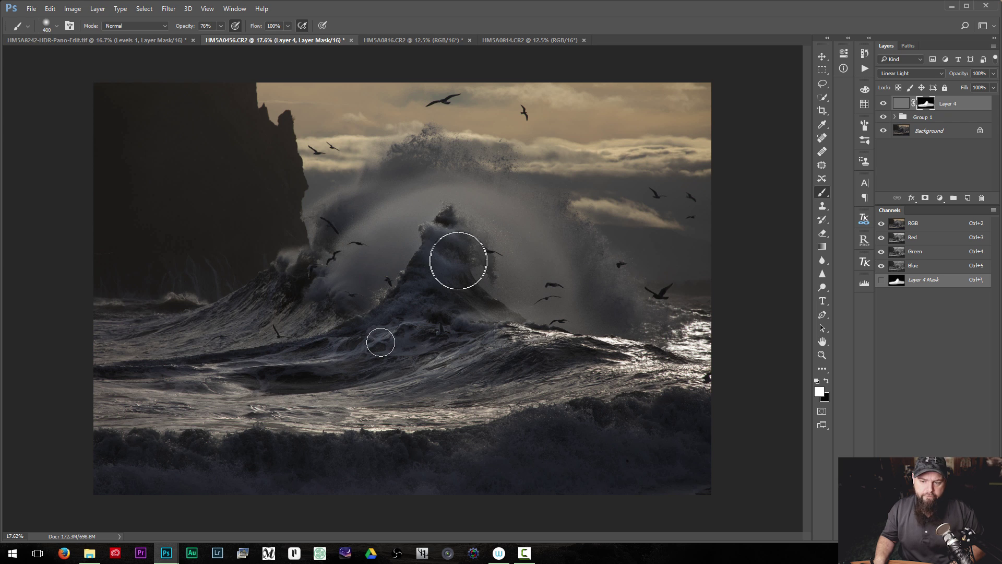
# Step: Reveal the sharpening in the spray around the peak and the surrounding water, varying the white brush between 1500 and 1000 px
pyautogui.press(']')
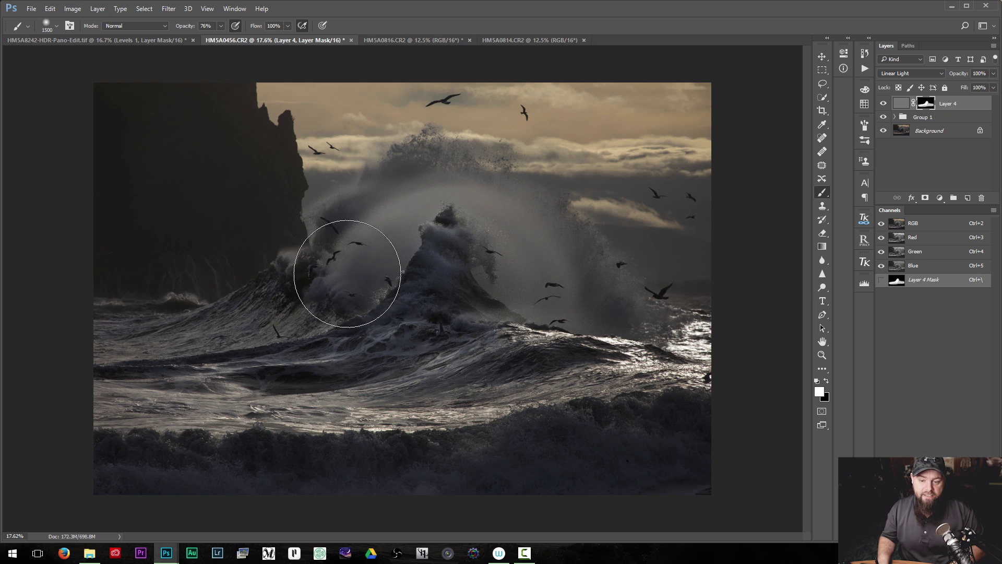
pyautogui.moveTo(439, 205)
pyautogui.mouseDown()
pyautogui.moveTo(484, 222)
pyautogui.moveTo(495, 266)
pyautogui.moveTo(559, 287)
pyautogui.moveTo(577, 318)
pyautogui.mouseUp()
pyautogui.press('[')
pyautogui.press('[')
pyautogui.press('[')
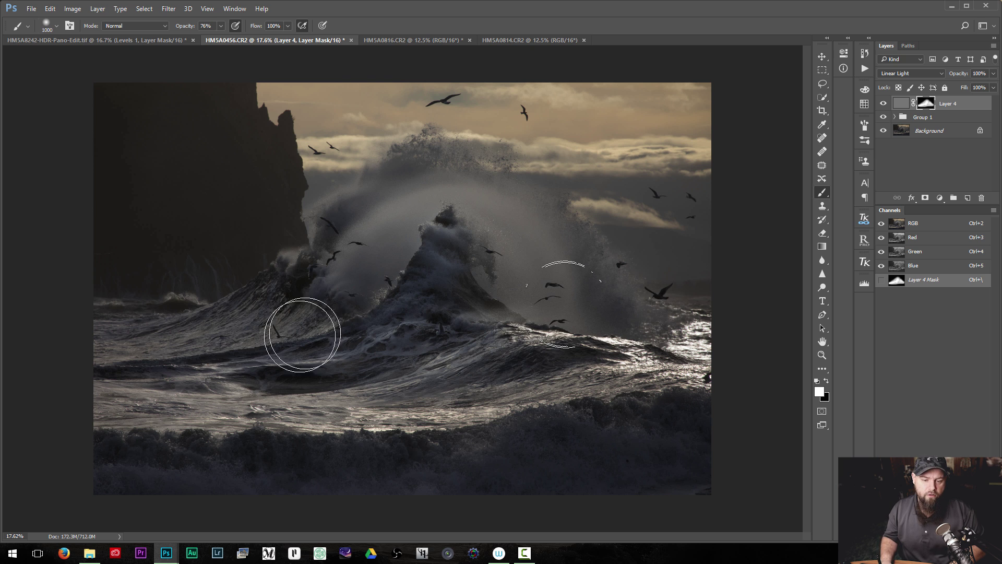
pyautogui.press('[')
pyautogui.press('[')
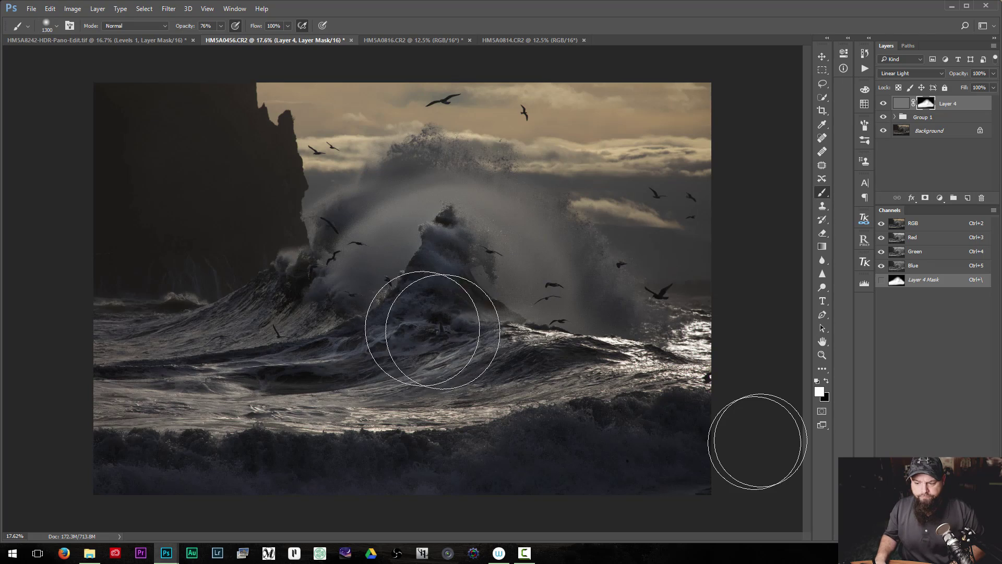
pyautogui.press(']')
pyautogui.press(']')
pyautogui.press(']')
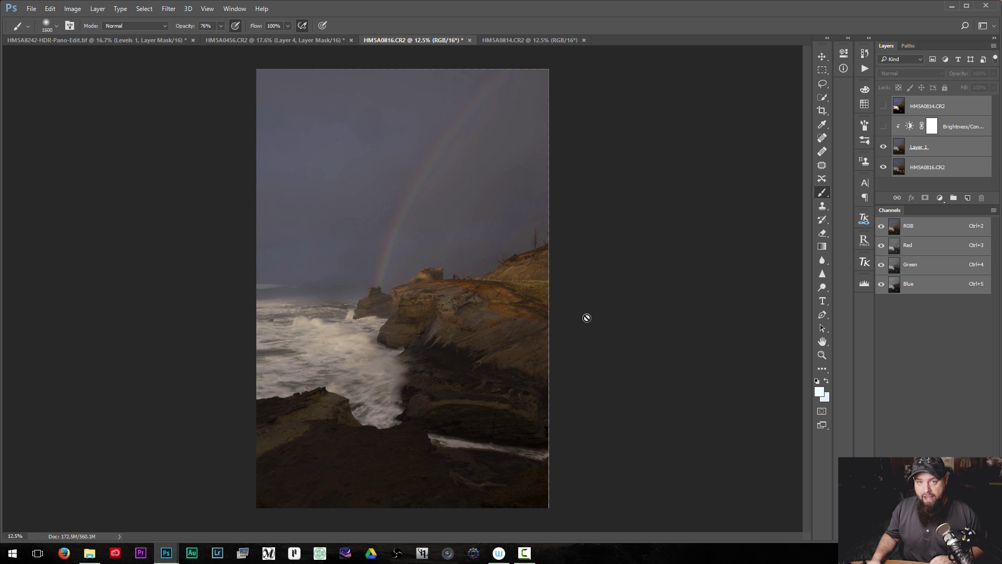
# Step: In the HM5A0816.CR2 rainbow image, compare the HM5A0814.CR2, Layer 1 and HM5A0816.CR2 exposures by toggling layer visibility
pyautogui.click(882, 107)
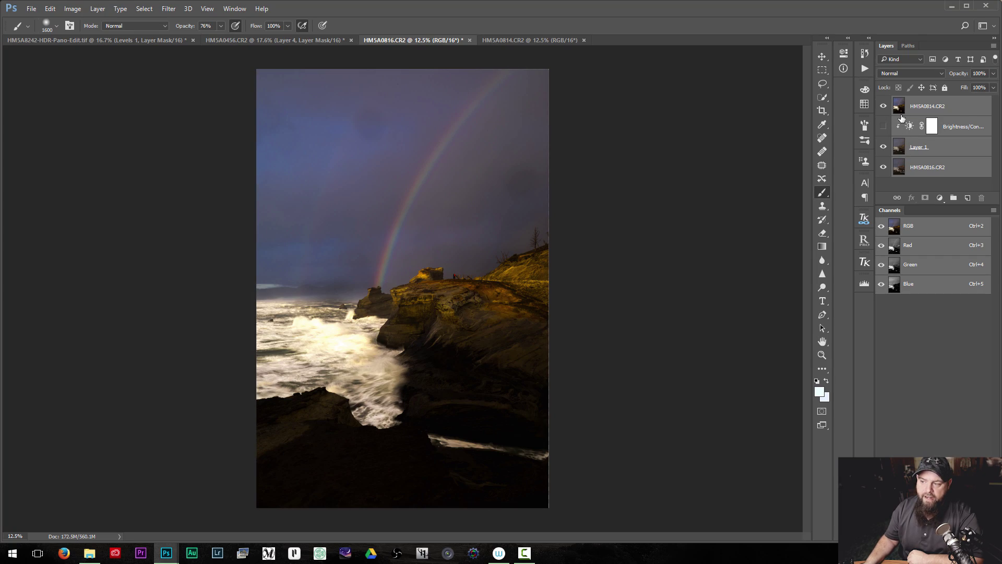
pyautogui.click(884, 106)
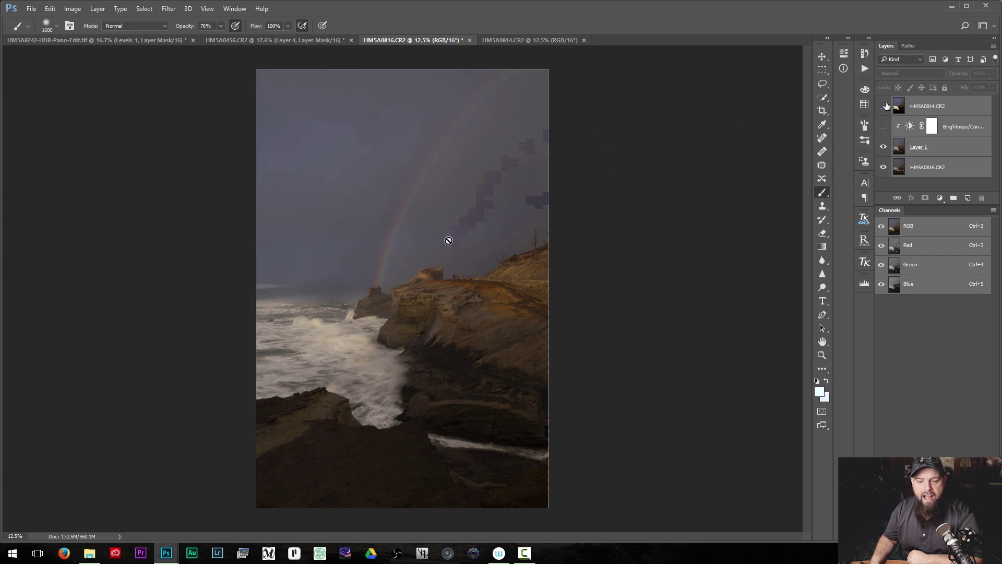
pyautogui.click(884, 106)
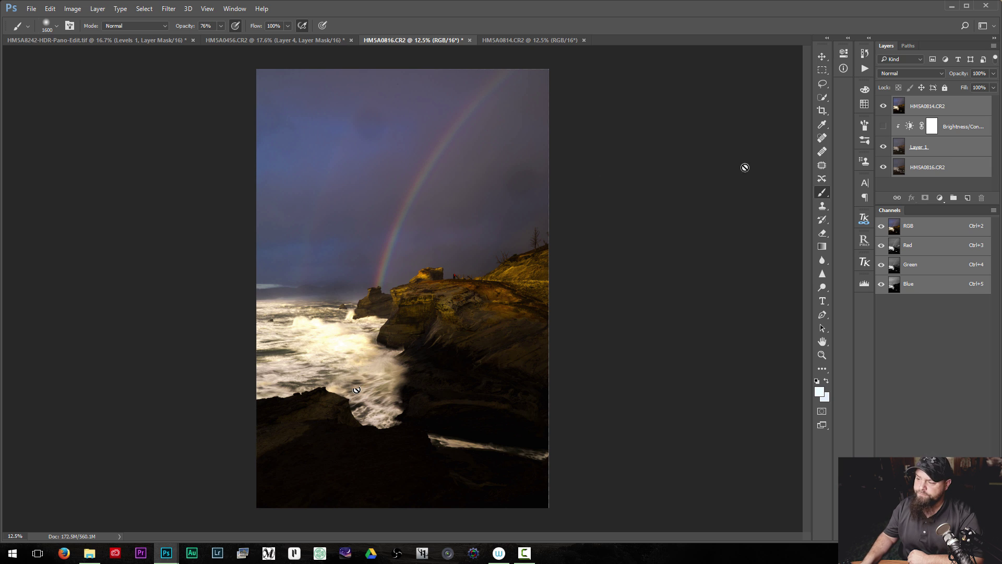
pyautogui.click(883, 107)
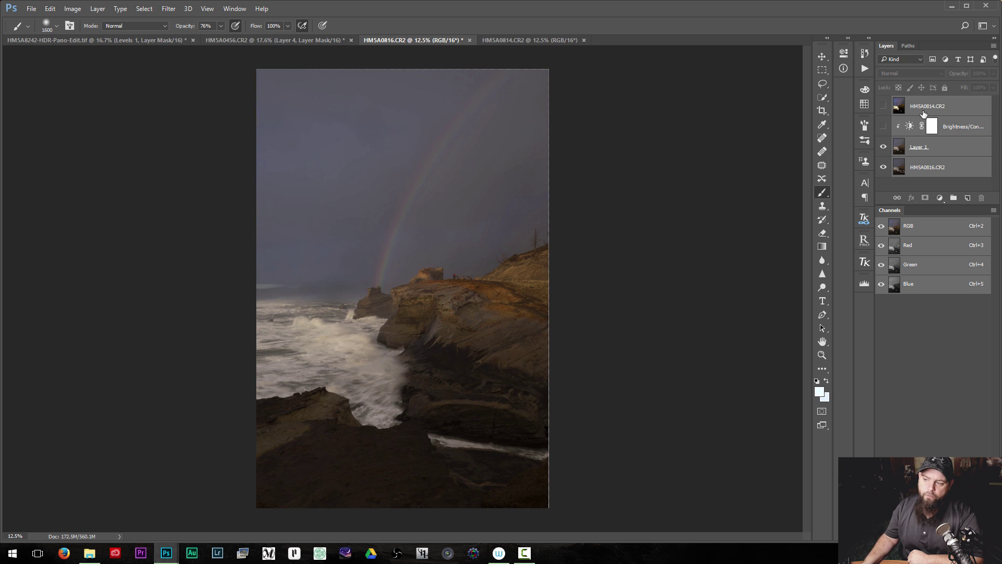
pyautogui.click(883, 106)
pyautogui.click(883, 106)
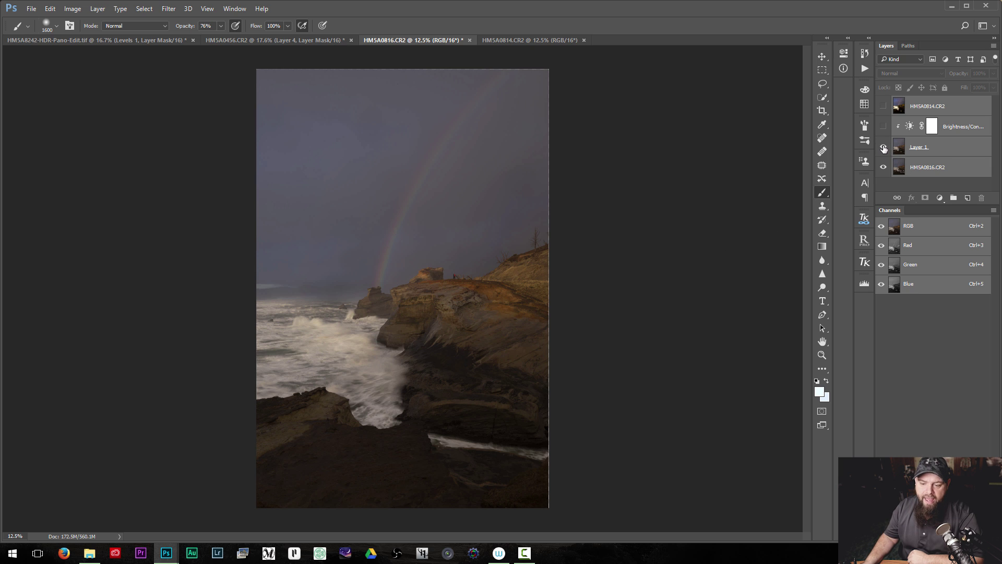
pyautogui.click(884, 147)
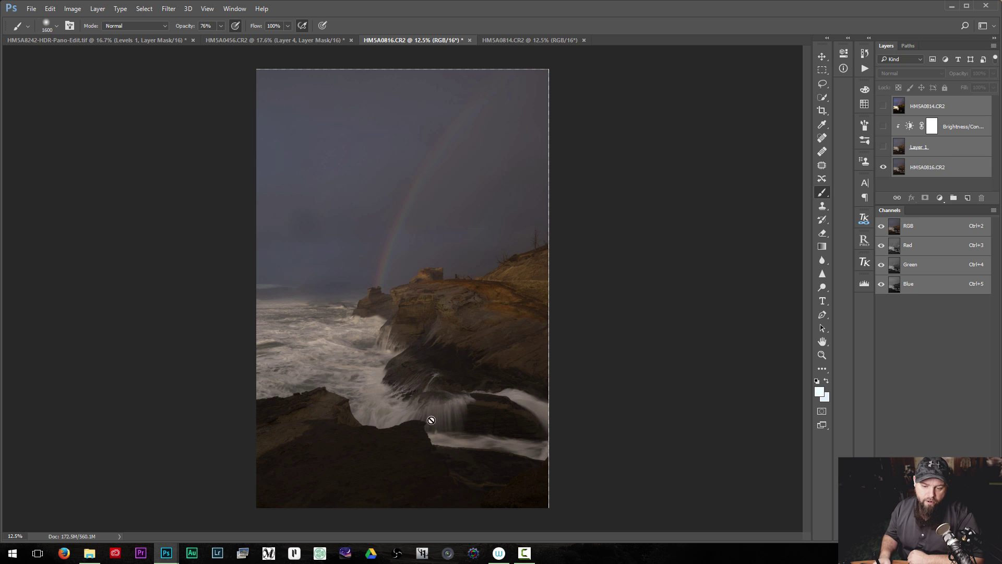
pyautogui.click(884, 107)
pyautogui.click(884, 107)
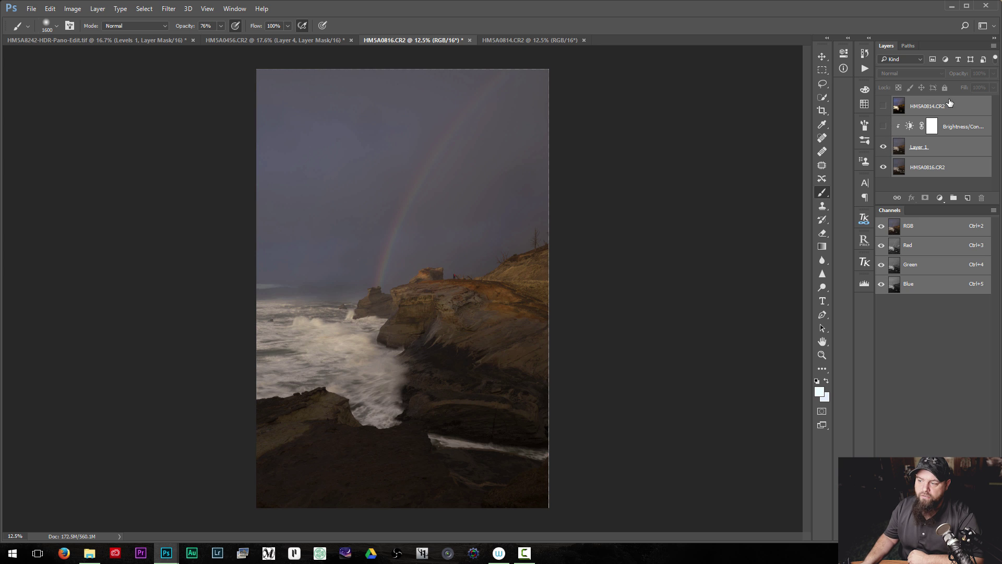
pyautogui.click(884, 107)
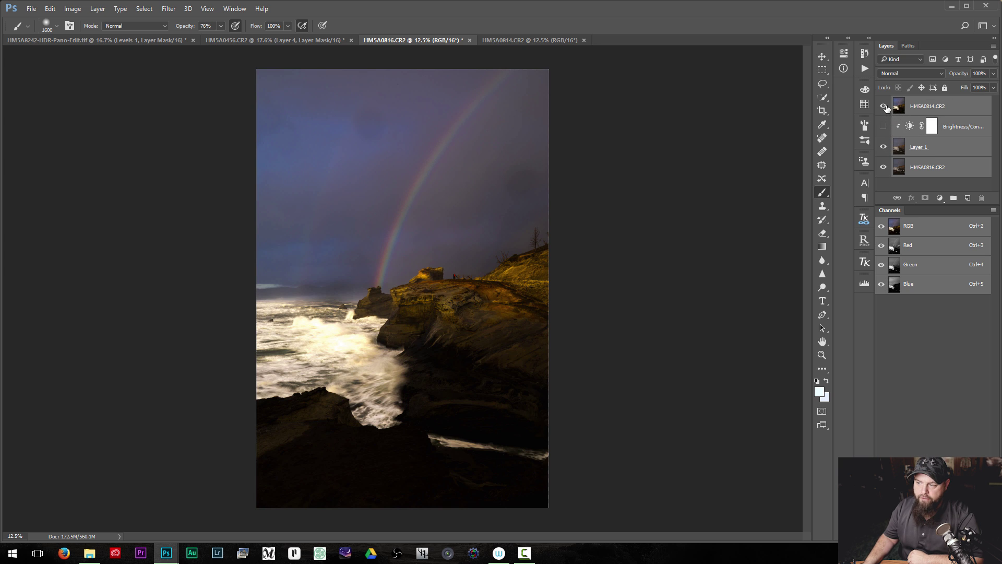
# Step: Hide the HM5A0814.CR2 layer and add a white layer mask to Layer 1
pyautogui.click(884, 106)
pyautogui.hotkey('ctrl', 'z')
pyautogui.click(938, 150)
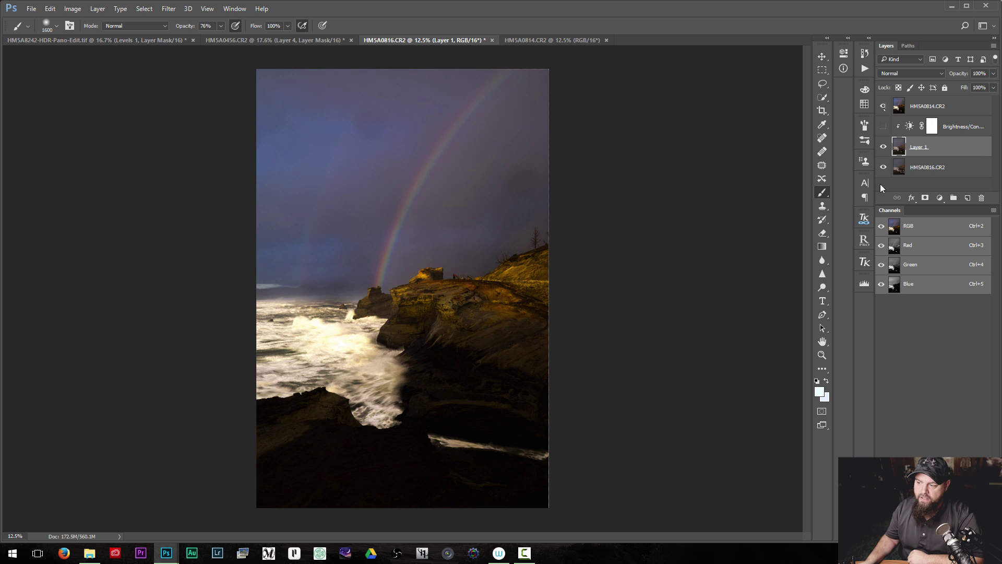
pyautogui.hotkey('ctrl', 'z')
pyautogui.click(925, 198)
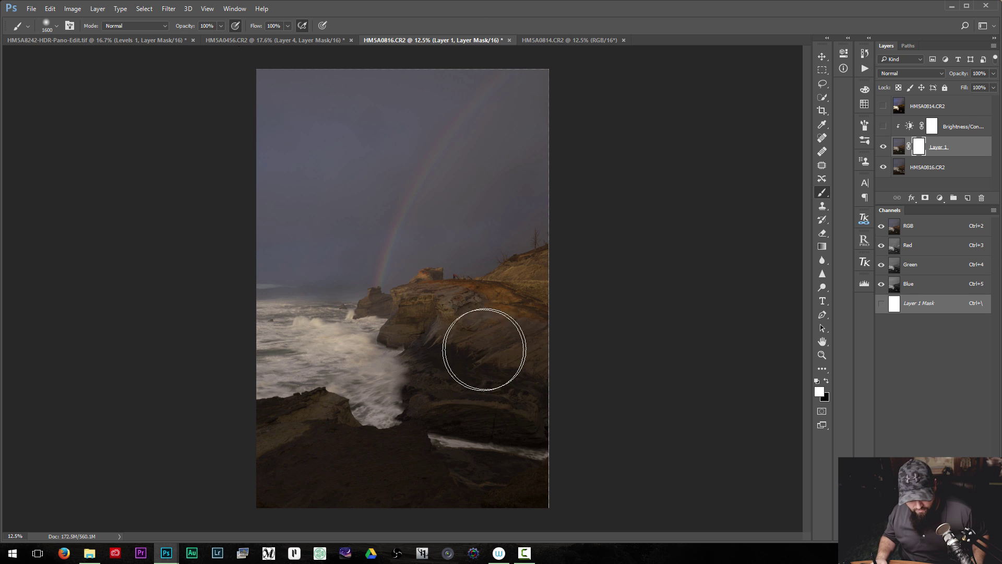
# Step: Set the brush opacity to 100% and paint black on the Layer 1 mask over the foreground rocks and sea
pyautogui.click(220, 26)
pyautogui.press('x')
pyautogui.moveTo(350, 445)
pyautogui.mouseDown()
pyautogui.moveTo(476, 411)
pyautogui.moveTo(329, 447)
pyautogui.moveTo(539, 451)
pyautogui.moveTo(289, 455)
pyautogui.moveTo(380, 403)
pyautogui.moveTo(380, 413)
pyautogui.moveTo(525, 429)
pyautogui.moveTo(501, 475)
pyautogui.moveTo(486, 475)
pyautogui.moveTo(492, 522)
pyautogui.moveTo(354, 412)
pyautogui.moveTo(333, 447)
pyautogui.moveTo(266, 434)
pyautogui.moveTo(424, 403)
pyautogui.moveTo(283, 411)
pyautogui.moveTo(287, 420)
pyautogui.moveTo(344, 388)
pyautogui.moveTo(348, 290)
pyautogui.moveTo(318, 341)
pyautogui.mouseUp()
pyautogui.press('[')
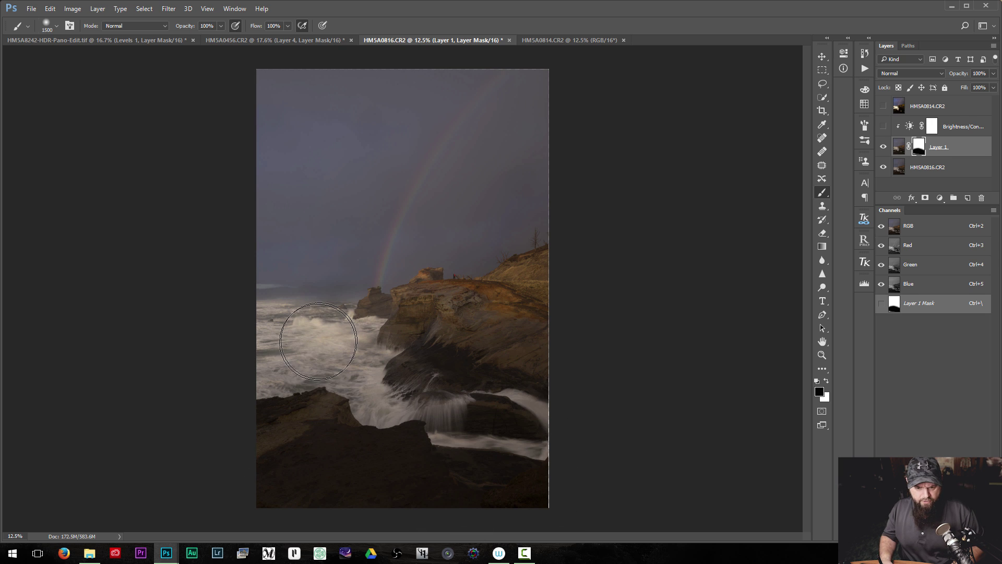
pyautogui.moveTo(268, 364); pyautogui.dragTo(420, 378)
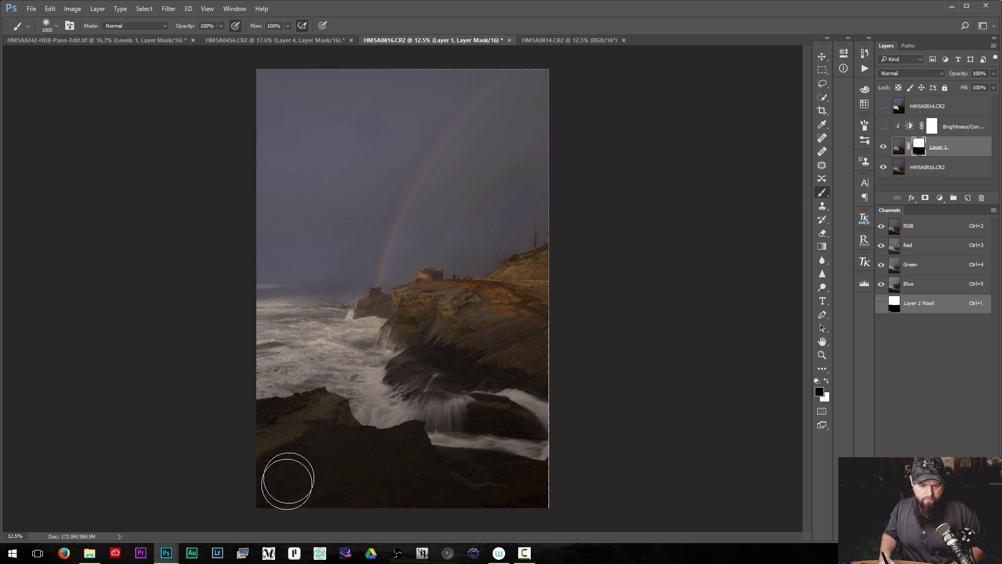
# Step: Show the HM5A0814.CR2 layer with a black mask and paint white over the rainbow sky with a 1700 px brush
pyautogui.click(903, 112)
pyautogui.click(883, 106)
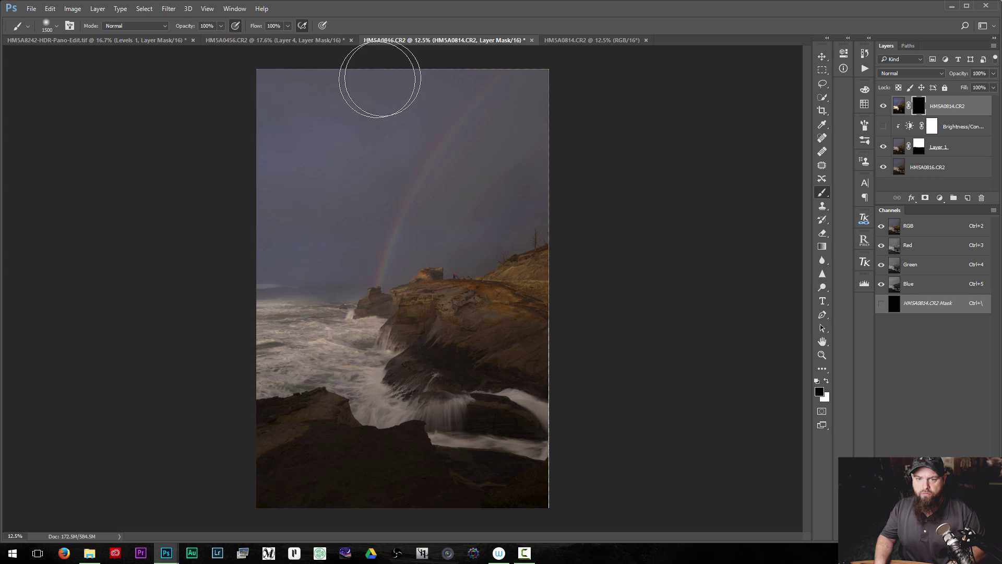
pyautogui.press(']')
pyautogui.press(']')
pyautogui.press(']')
pyautogui.press(']')
pyautogui.press(']')
pyautogui.press(']')
pyautogui.press(']')
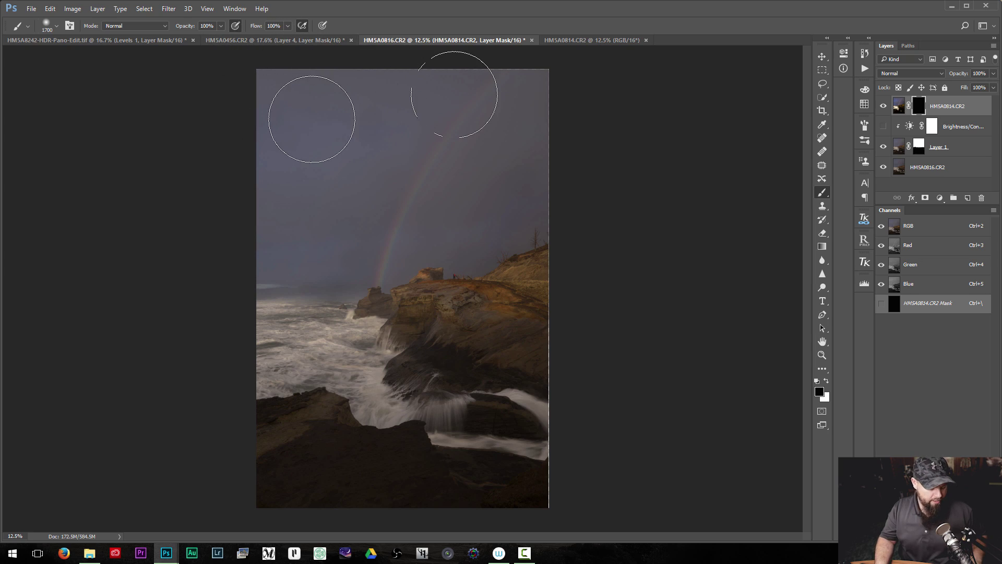
pyautogui.press('x')
pyautogui.moveTo(468, 85)
pyautogui.mouseDown()
pyautogui.moveTo(263, 122)
pyautogui.moveTo(511, 99)
pyautogui.moveTo(320, 184)
pyautogui.moveTo(508, 170)
pyautogui.moveTo(307, 202)
pyautogui.moveTo(348, 195)
pyautogui.moveTo(322, 206)
pyautogui.moveTo(568, 163)
pyautogui.moveTo(469, 143)
pyautogui.moveTo(409, 88)
pyautogui.moveTo(430, 80)
pyautogui.moveTo(540, 128)
pyautogui.moveTo(401, 145)
pyautogui.moveTo(430, 165)
pyautogui.moveTo(552, 123)
pyautogui.moveTo(486, 156)
pyautogui.moveTo(299, 185)
pyautogui.moveTo(318, 213)
pyautogui.moveTo(330, 222)
pyautogui.moveTo(553, 164)
pyautogui.moveTo(381, 190)
pyautogui.moveTo(420, 202)
pyautogui.moveTo(399, 216)
pyautogui.moveTo(301, 222)
pyautogui.moveTo(290, 235)
pyautogui.moveTo(353, 166)
pyautogui.moveTo(288, 101)
pyautogui.moveTo(555, 66)
pyautogui.moveTo(567, 101)
pyautogui.moveTo(548, 264)
pyautogui.moveTo(399, 310)
pyautogui.moveTo(247, 303)
pyautogui.moveTo(499, 272)
pyautogui.moveTo(619, 199)
pyautogui.moveTo(399, 204)
pyautogui.moveTo(494, 155)
pyautogui.moveTo(475, 209)
pyautogui.mouseUp()
# Step: Extend the white area of the HM5A0814.CR2 mask down to the horizon and headland with a 1200 px brush
pyautogui.hotkey('ctrl', 'space')
pyautogui.moveTo(418, 293)
pyautogui.mouseDown()
pyautogui.moveTo(472, 286)
pyautogui.moveTo(444, 291)
pyautogui.mouseUp()
pyautogui.press('[')
pyautogui.press('[')
pyautogui.press('[')
pyautogui.press('[')
pyautogui.press('[')
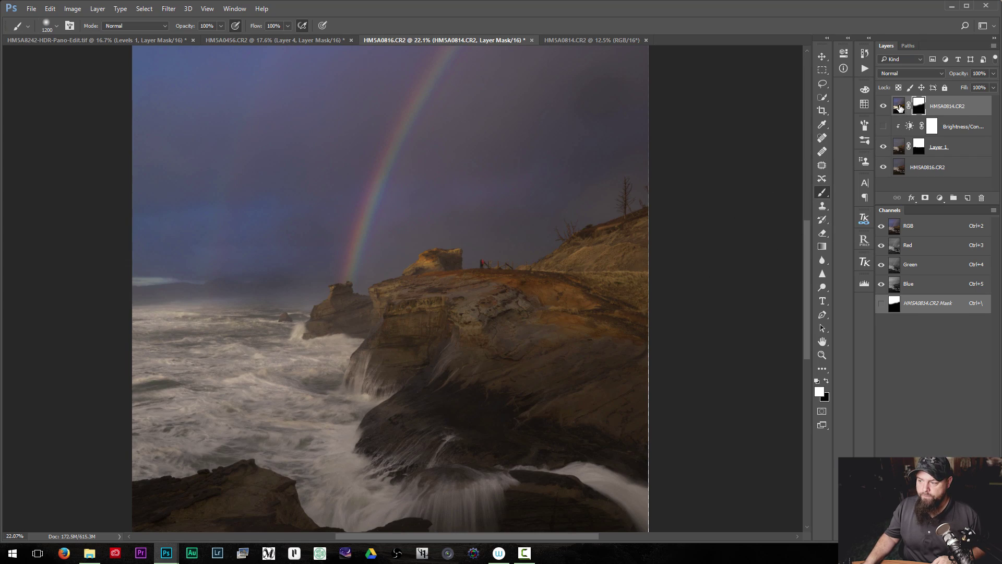
# Step: Make a Quick Selection of the rainbow sky on HM5A0814.CR2, subtracting the hillside and headland along the horizon
pyautogui.hotkey('ctrl', '2')
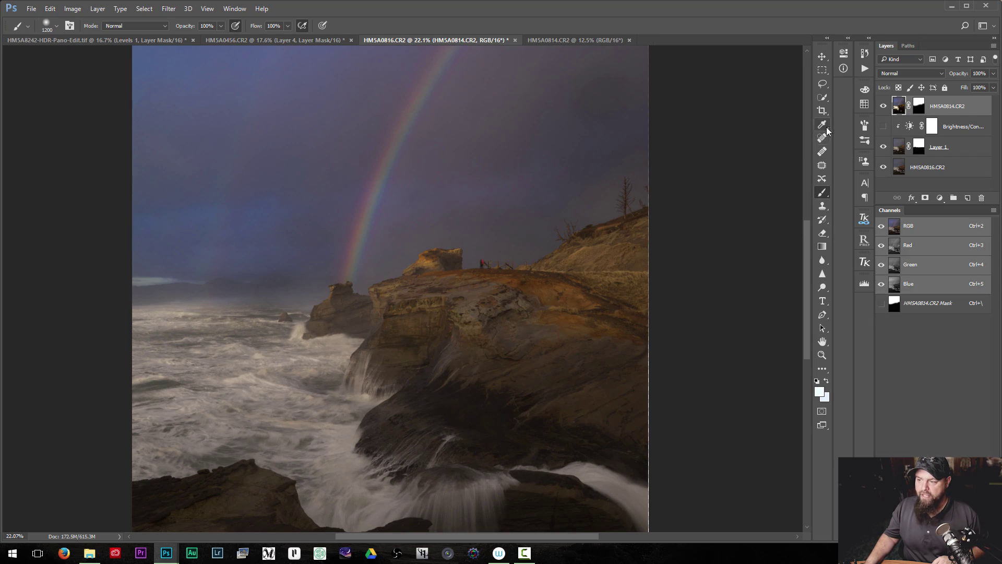
pyautogui.click(825, 97)
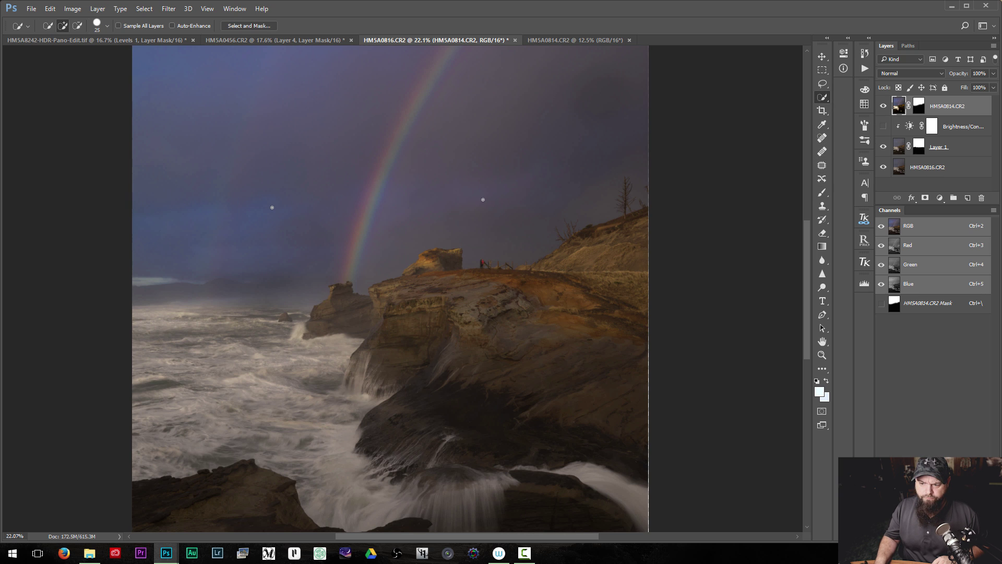
pyautogui.keyDown('alt'); pyautogui.click(596, 267); pyautogui.keyUp('alt')
pyautogui.keyDown('alt'); pyautogui.click(538, 282); pyautogui.keyUp('alt')
pyautogui.keyDown('alt'); pyautogui.click(636, 225); pyautogui.keyUp('alt')
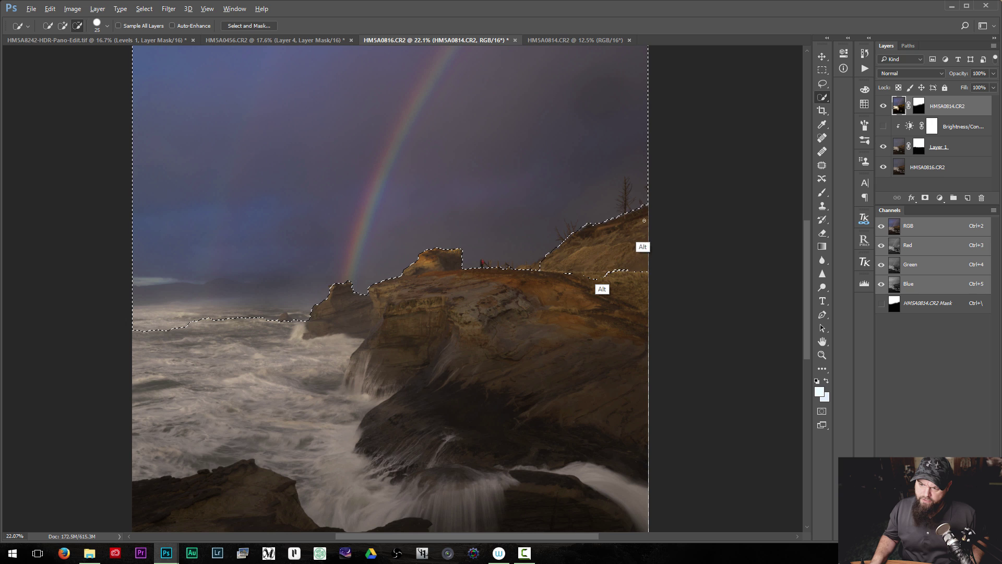
pyautogui.keyDown('alt'); pyautogui.click(631, 253); pyautogui.keyUp('alt')
pyautogui.keyDown('alt'); pyautogui.click(581, 257); pyautogui.keyUp('alt')
pyautogui.keyDown('alt'); pyautogui.click(499, 269); pyautogui.keyUp('alt')
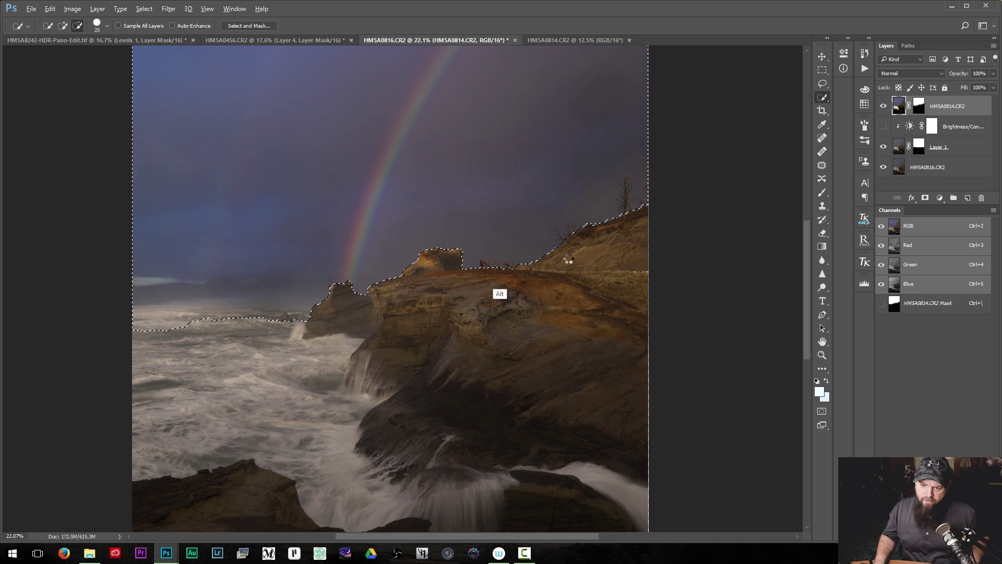
pyautogui.keyDown('alt'); pyautogui.click(520, 275); pyautogui.keyUp('alt')
pyautogui.keyDown('alt'); pyautogui.click(348, 290); pyautogui.keyUp('alt')
pyautogui.keyDown('alt'); pyautogui.click(499, 269); pyautogui.keyUp('alt')
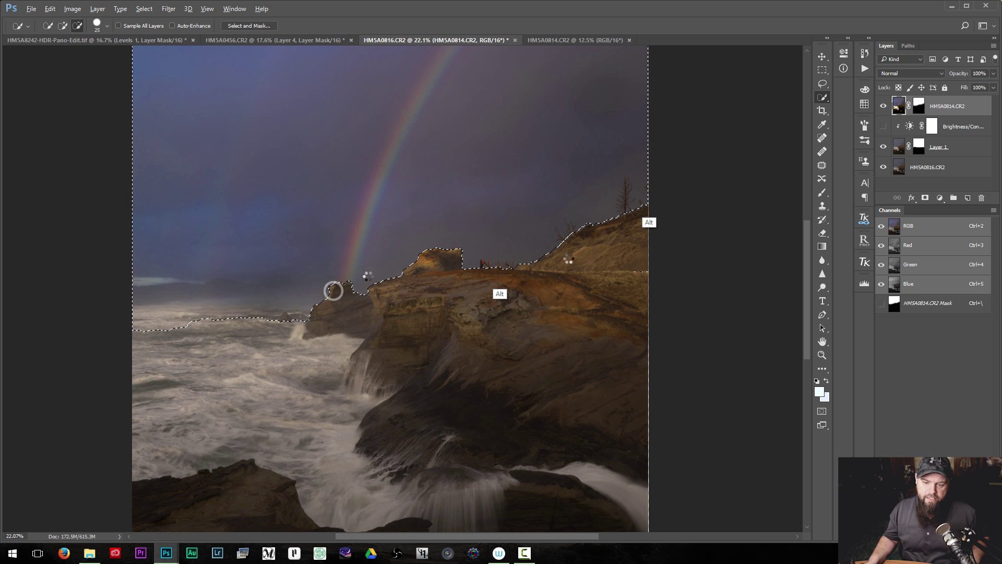
# Step: Refine the sky selection's edge along the horizon in Select and Mask with 900 and 400 px brushes, and drop the selection
pyautogui.click(249, 26)
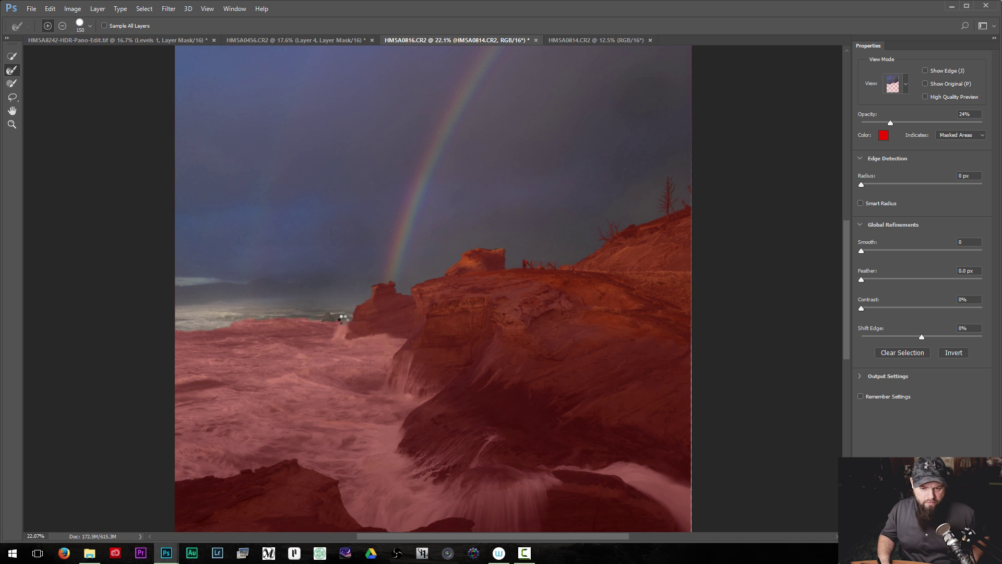
pyautogui.moveTo(323, 313)
pyautogui.mouseDown()
pyautogui.moveTo(301, 336)
pyautogui.moveTo(200, 341)
pyautogui.moveTo(291, 335)
pyautogui.mouseUp()
pyautogui.press(']')
pyautogui.moveTo(347, 313); pyautogui.dragTo(240, 342)
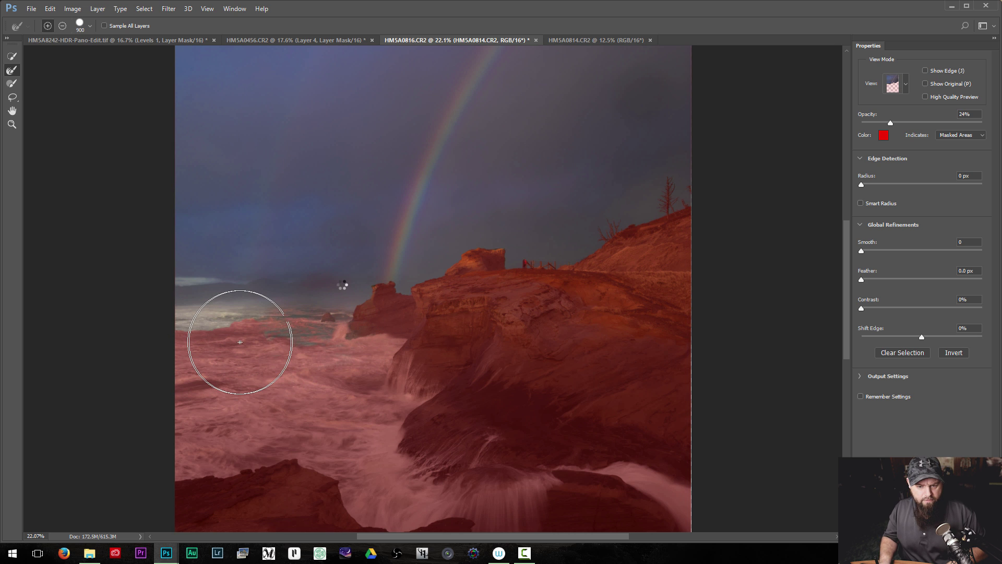
pyautogui.press('[')
pyautogui.press('[')
pyautogui.press('[')
pyautogui.press('[')
pyautogui.press('[')
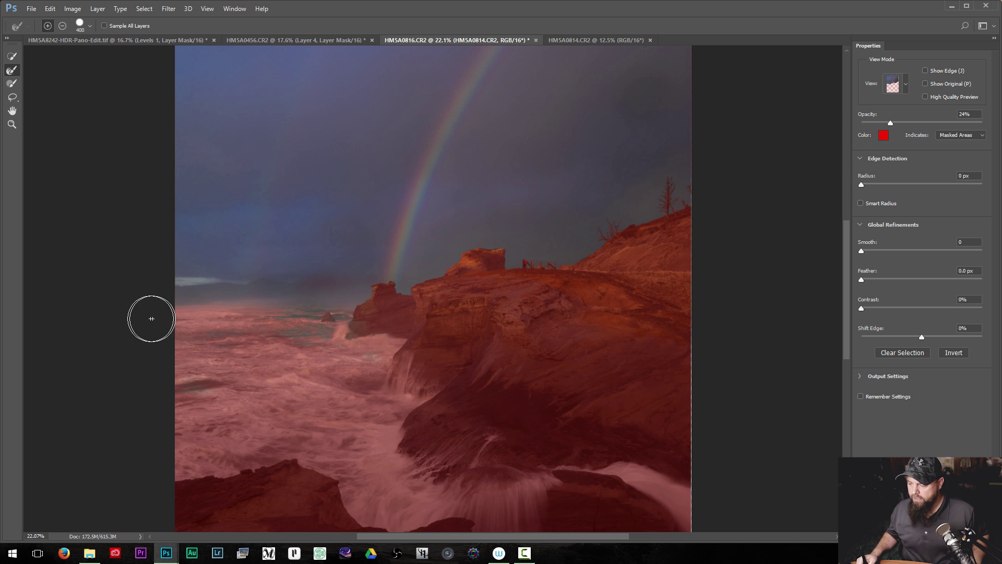
pyautogui.press('Return')
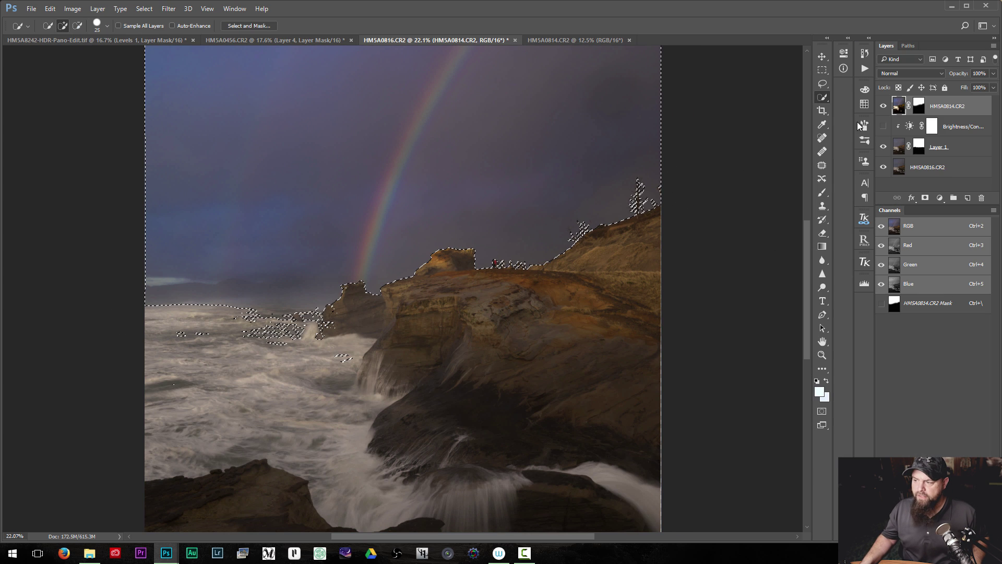
pyautogui.click(921, 108)
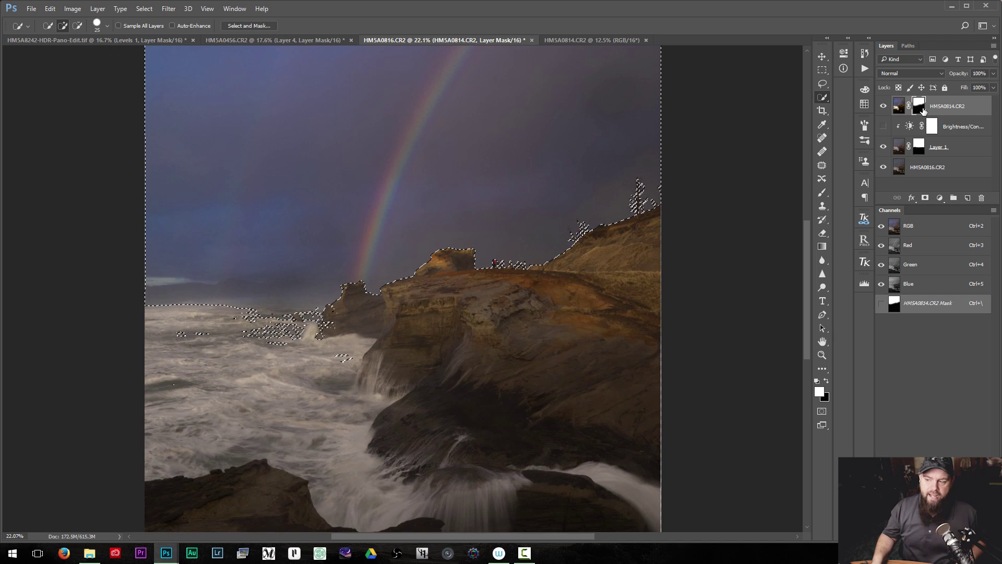
pyautogui.hotkey('ctrl', 'd')
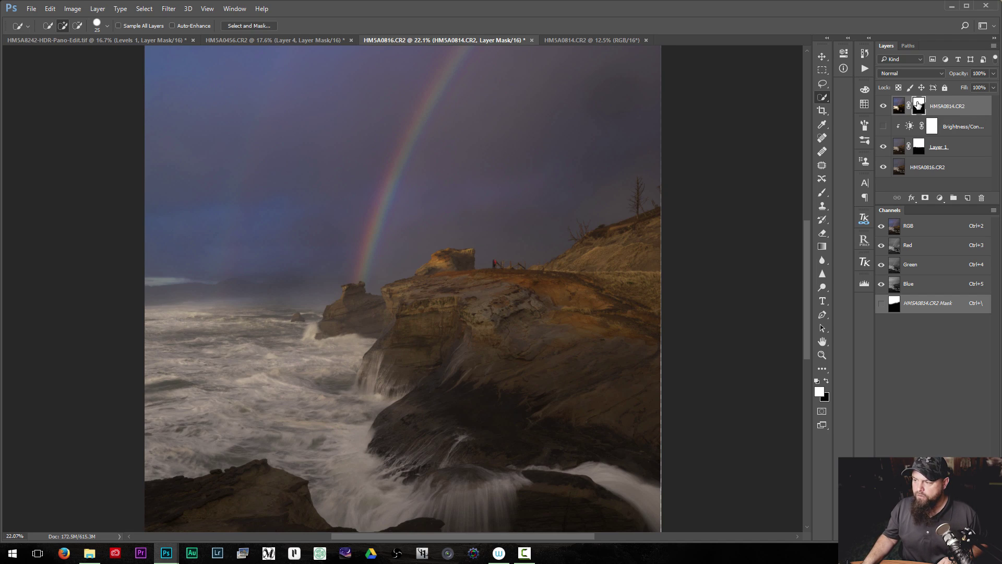
# Step: Paint white on the HM5A0814.CR2 mask over the sky beside the rainbow with an 1100 px brush at 28% opacity
pyautogui.click(823, 193)
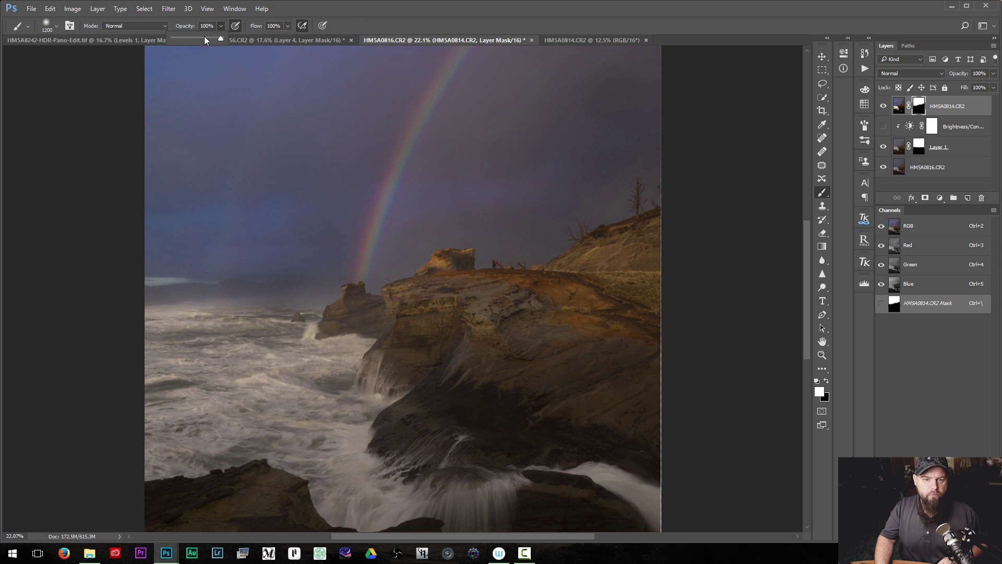
pyautogui.press('3')
pyautogui.press('4')
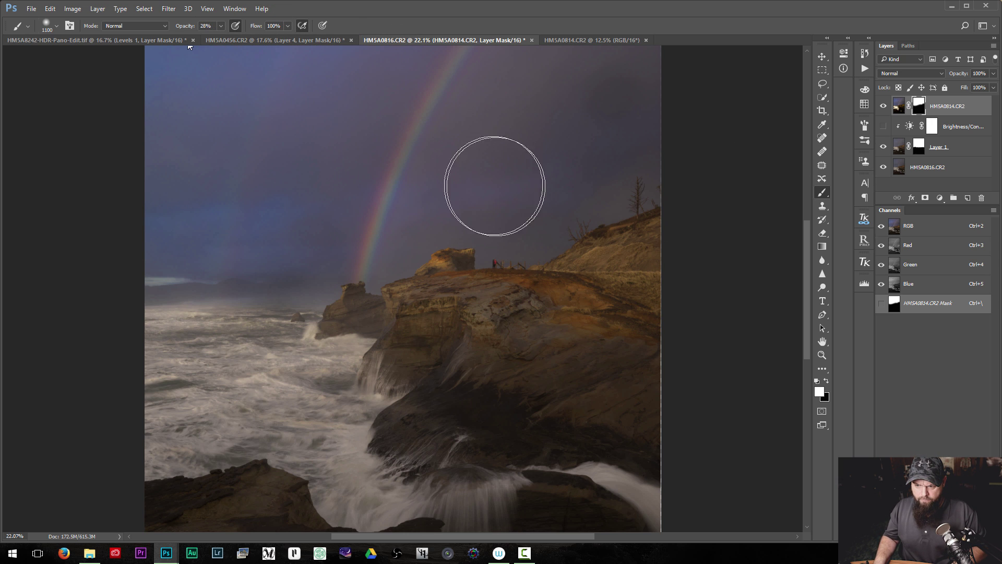
pyautogui.moveTo(189, 39); pyautogui.dragTo(186, 39)
pyautogui.press('[')
pyautogui.moveTo(616, 140)
pyautogui.mouseDown()
pyautogui.moveTo(628, 145)
pyautogui.moveTo(526, 194)
pyautogui.moveTo(418, 185)
pyautogui.moveTo(361, 221)
pyautogui.mouseUp()
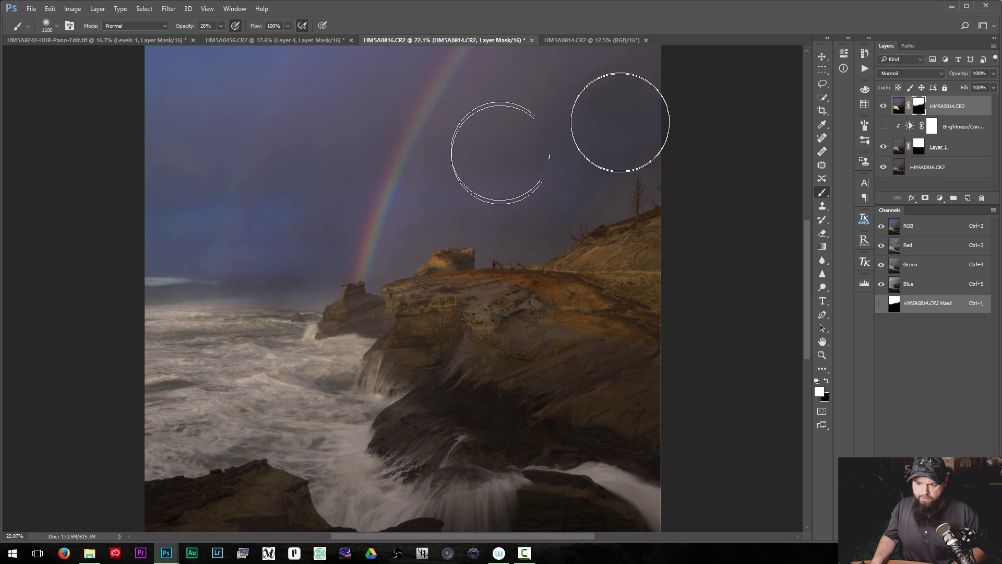
# Step: Compare the blend with and without the HM5A0814.CR2 layer by toggling its visibility, leaving it shown
pyautogui.scroll(-5, 376, 164)
pyautogui.click(883, 107)
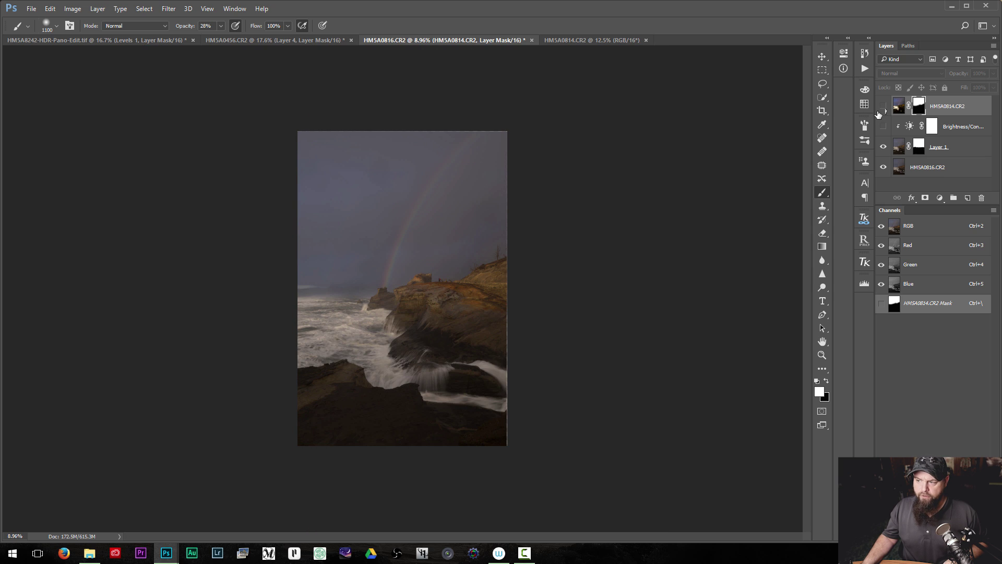
pyautogui.click(884, 107)
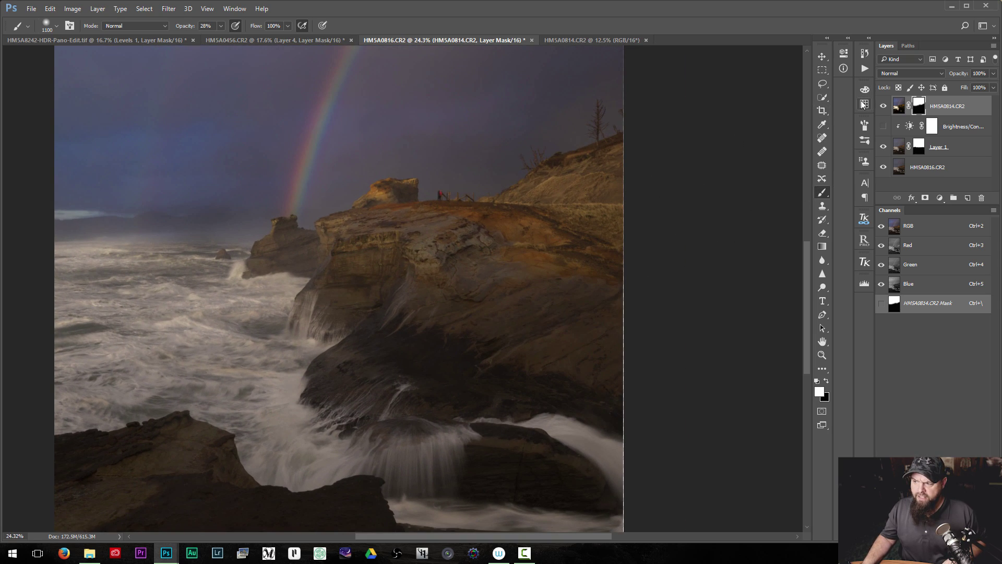
pyautogui.click(883, 107)
pyautogui.click(883, 107)
pyautogui.click(884, 107)
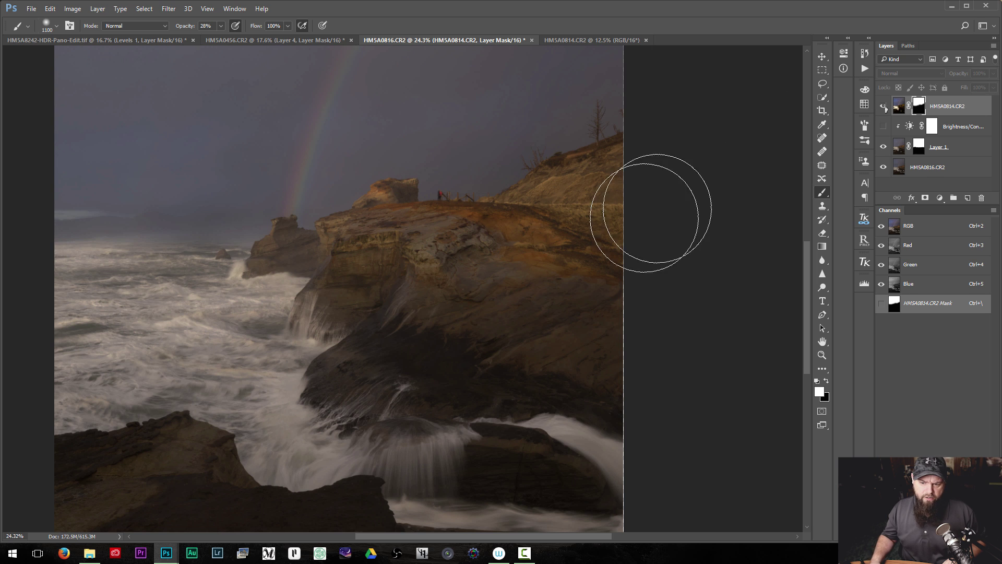
pyautogui.click(884, 107)
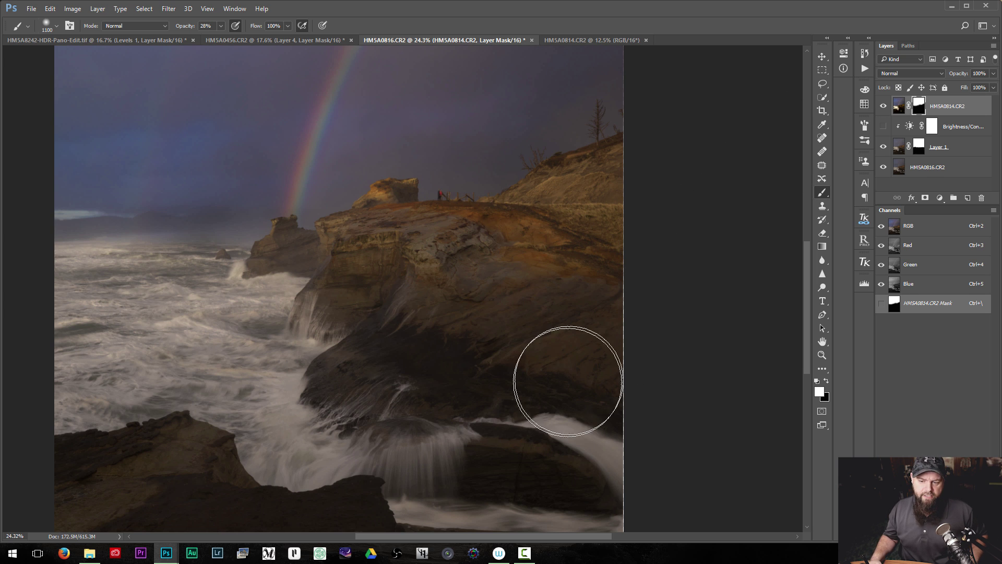
# Step: On a new merged layer at the top of the stack, patch the dark blotches in the sky on both sides of the rainbow
pyautogui.hotkey('ctrl', '-')
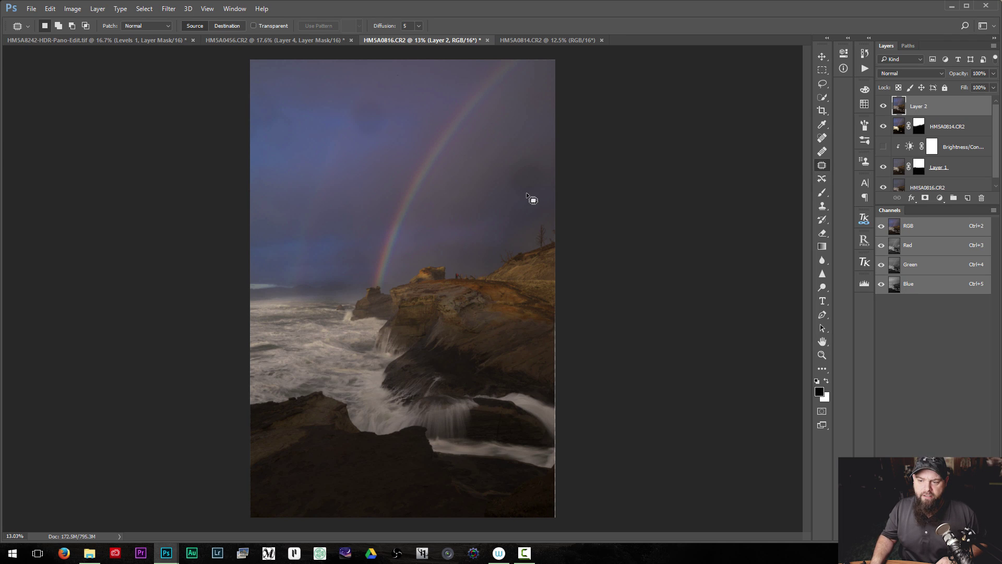
pyautogui.moveTo(541, 150)
pyautogui.mouseDown()
pyautogui.moveTo(494, 170)
pyautogui.moveTo(545, 189)
pyautogui.mouseUp()
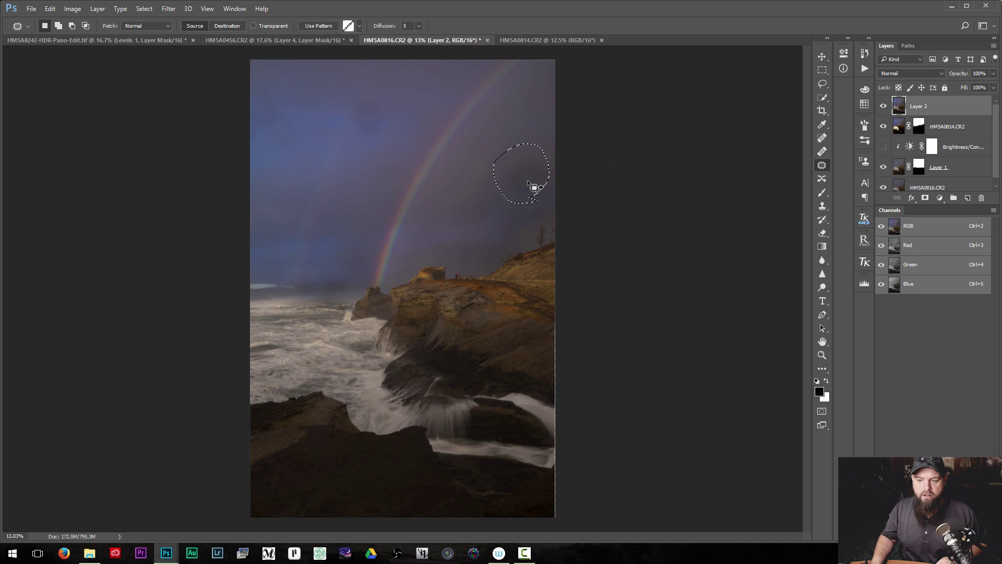
pyautogui.moveTo(476, 212); pyautogui.dragTo(476, 212)
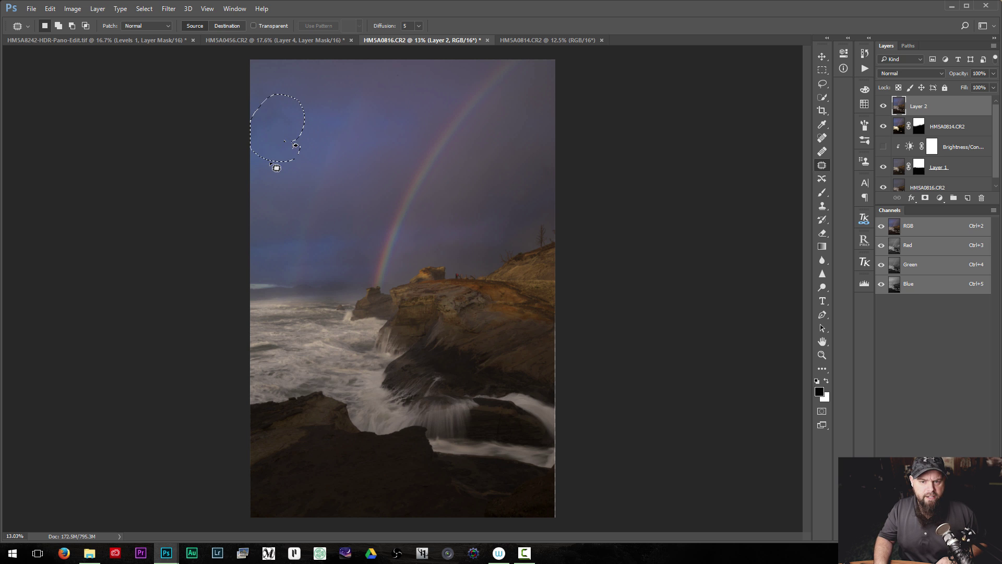
pyautogui.moveTo(370, 260); pyautogui.dragTo(363, 236)
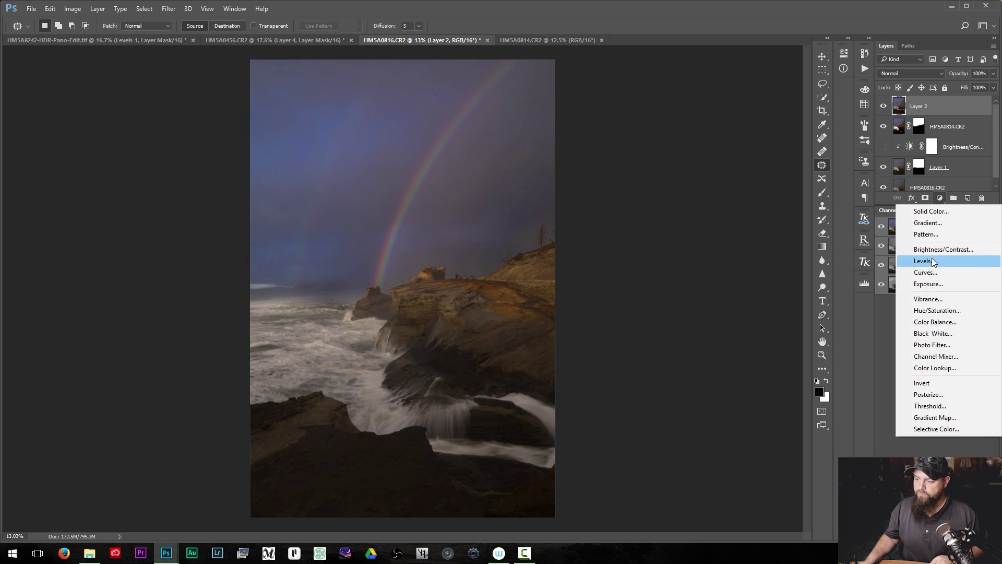
# Step: Add a Levels adjustment layer above Layer 2 and set its white input level to 210
pyautogui.click(930, 261)
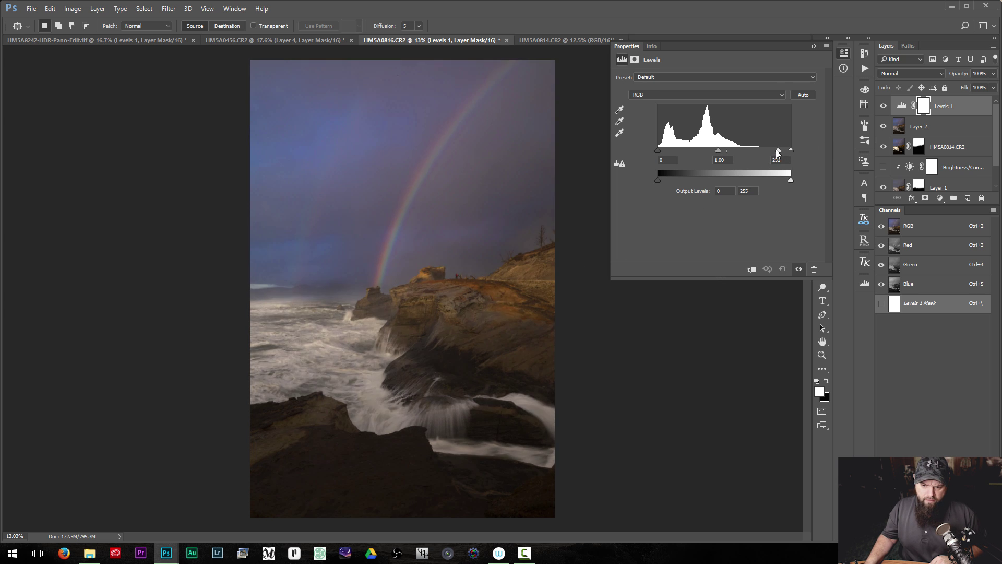
pyautogui.moveTo(790, 150); pyautogui.dragTo(766, 150)
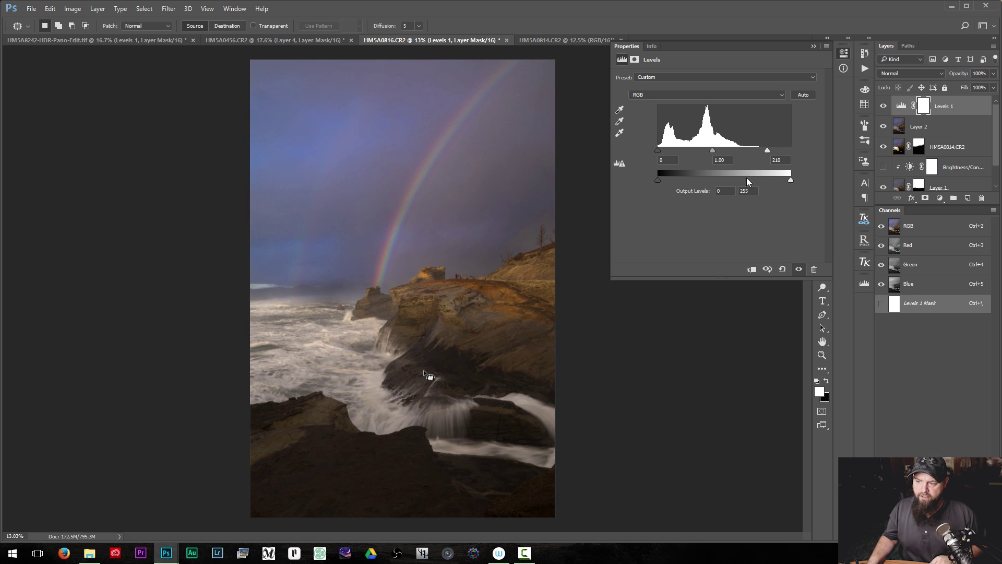
pyautogui.click(813, 46)
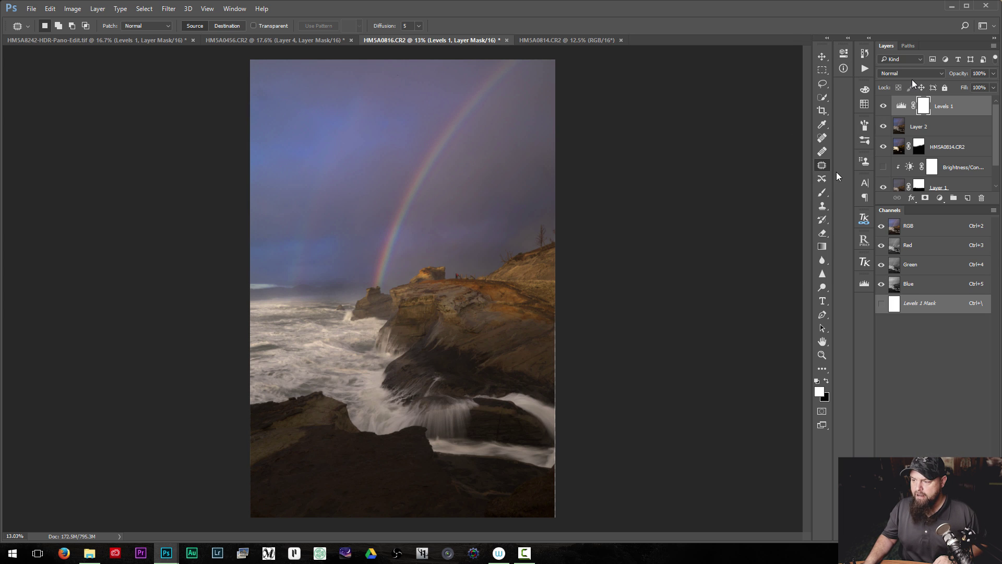
# Step: Invert the Levels 1 mask to black and paint white over the middle rocks with an 1100 px brush at 66% opacity
pyautogui.press('b')
pyautogui.hotkey('ctrl', 'i')
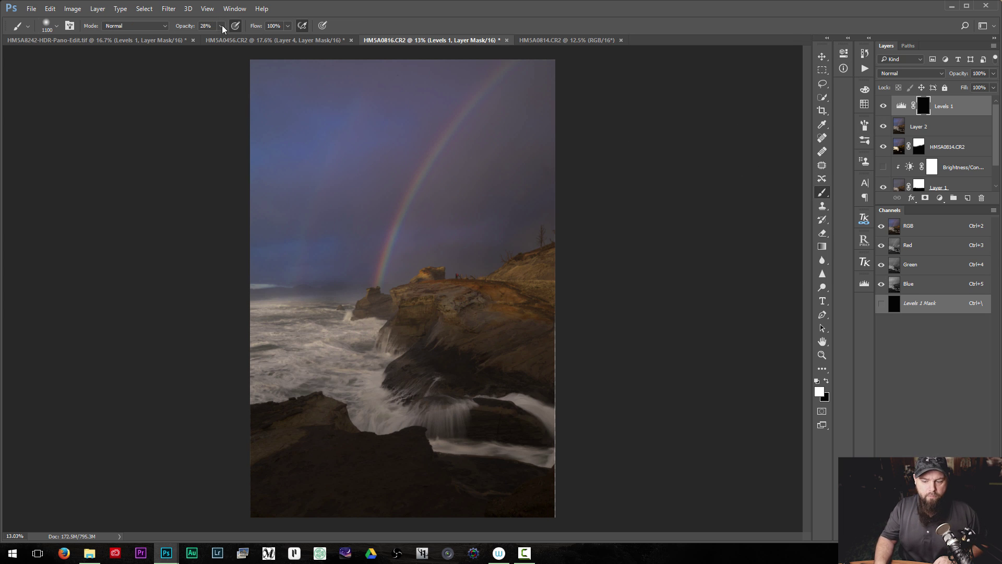
pyautogui.moveTo(235, 46); pyautogui.dragTo(240, 44)
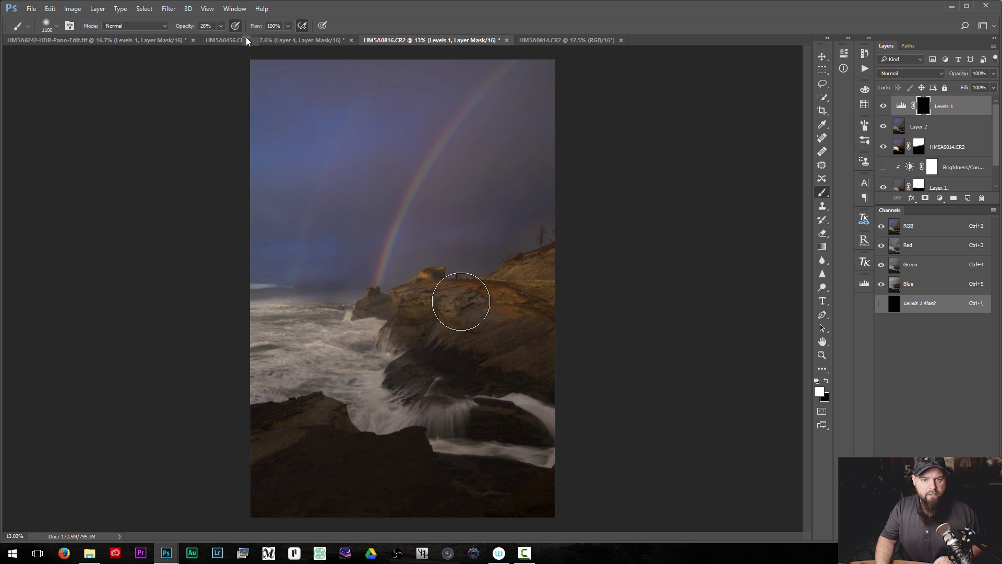
pyautogui.moveTo(488, 360)
pyautogui.mouseDown()
pyautogui.moveTo(414, 378)
pyautogui.moveTo(488, 335)
pyautogui.moveTo(405, 406)
pyautogui.moveTo(511, 288)
pyautogui.moveTo(441, 362)
pyautogui.moveTo(459, 396)
pyautogui.mouseUp()
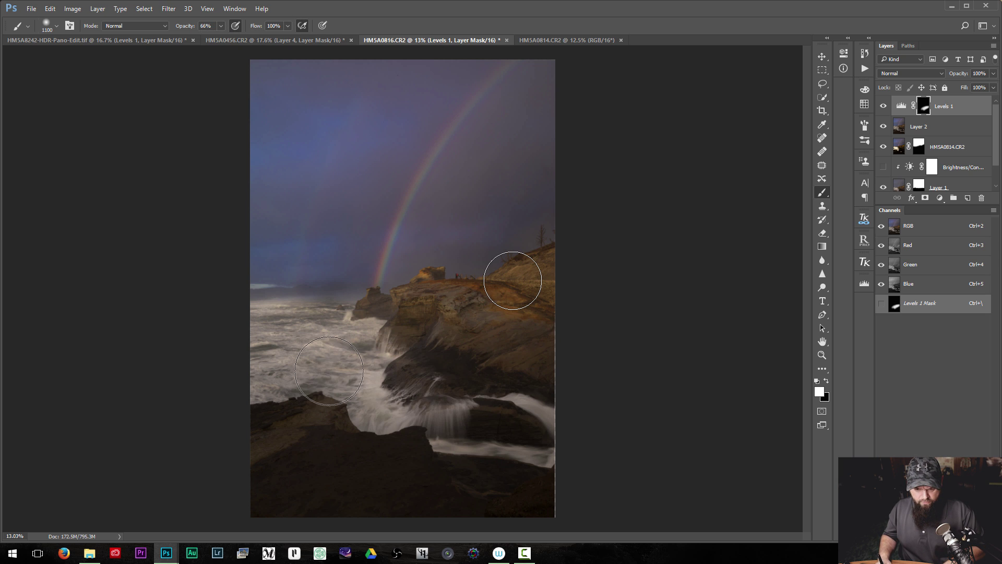
# Step: Extend the white area of the Levels 1 mask over the foreground rocks and headland with 1600 and 1400 px brushes
pyautogui.press(']')
pyautogui.press(']')
pyautogui.press(']')
pyautogui.press(']')
pyautogui.press(']')
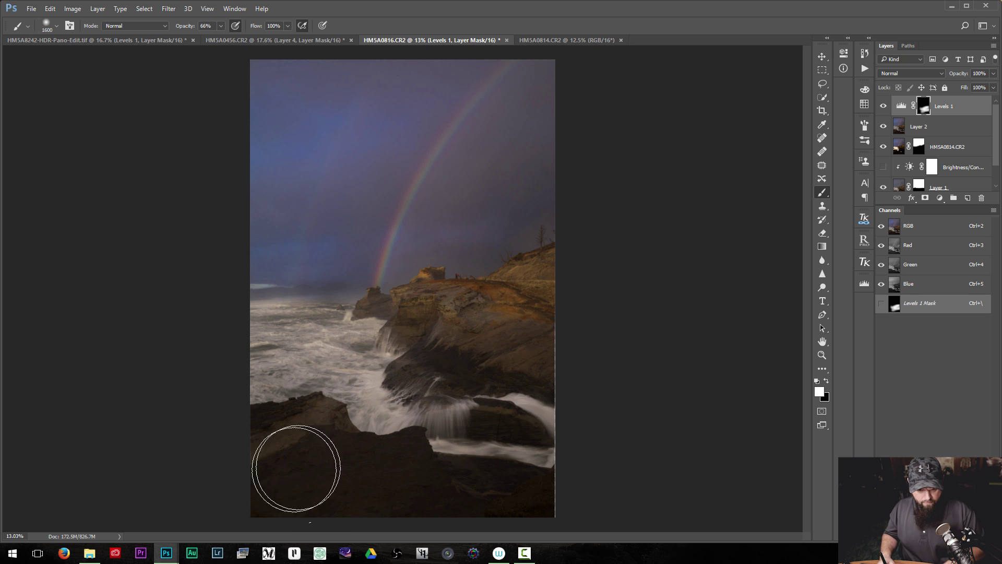
pyautogui.press(']')
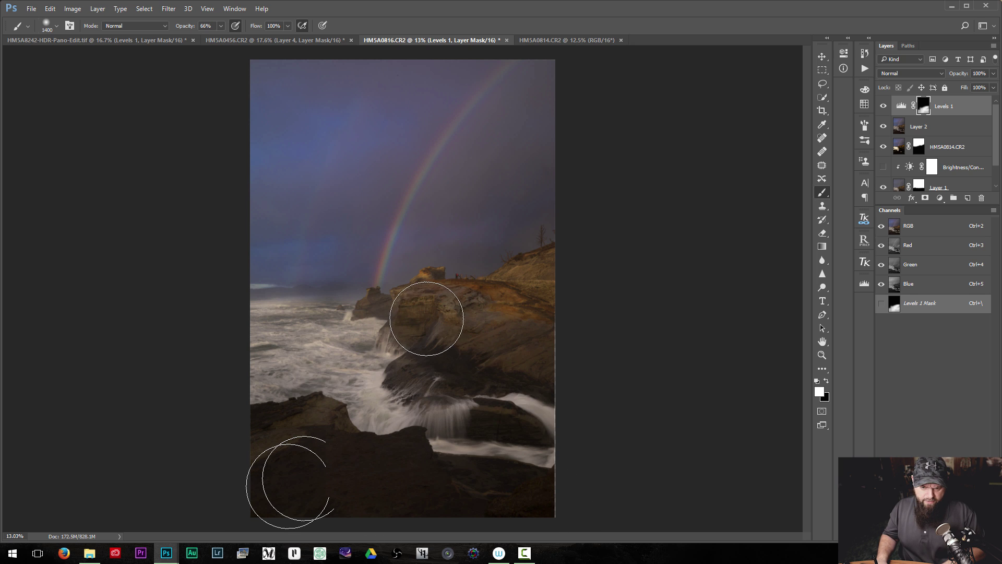
pyautogui.moveTo(427, 318)
pyautogui.mouseDown()
pyautogui.moveTo(484, 338)
pyautogui.moveTo(499, 360)
pyautogui.moveTo(449, 439)
pyautogui.moveTo(552, 358)
pyautogui.moveTo(542, 396)
pyautogui.moveTo(566, 344)
pyautogui.mouseUp()
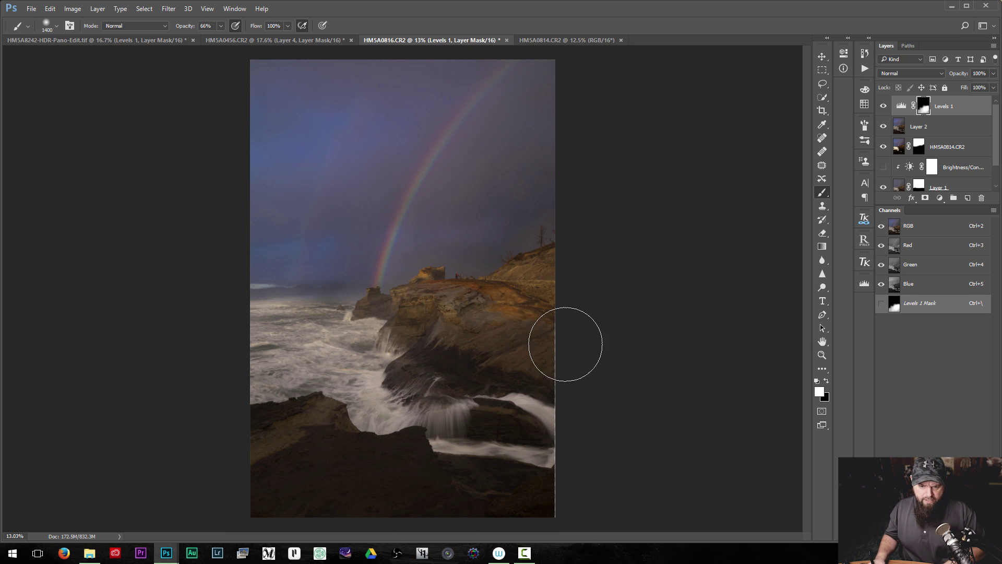
# Step: Paint more white on the Levels 1 mask over the lower rocks with 1800 and 1500 px brushes, and compare the layer's effect
pyautogui.press(']')
pyautogui.press(']')
pyautogui.press(']')
pyautogui.press(']')
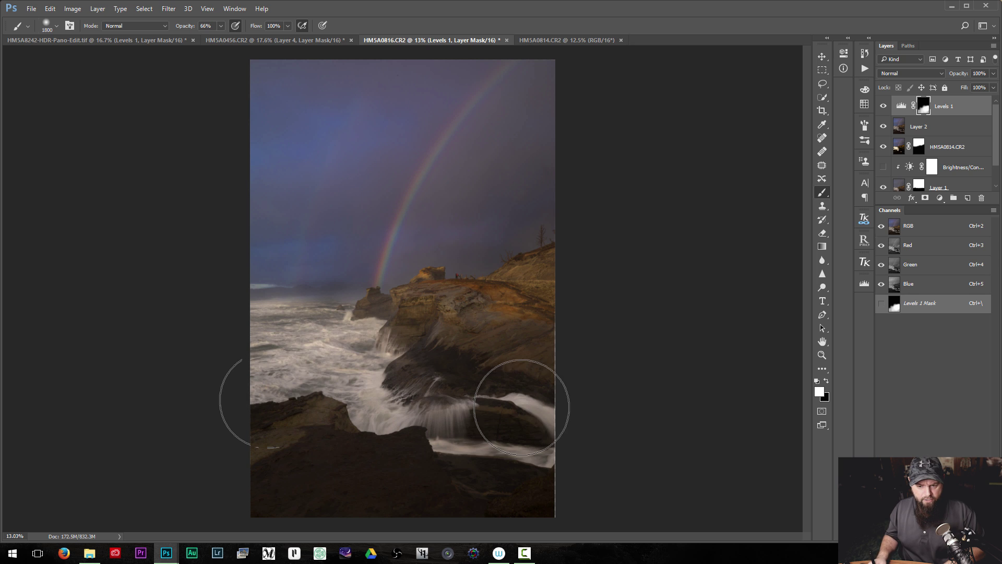
pyautogui.press('[')
pyautogui.press('[')
pyautogui.press('[')
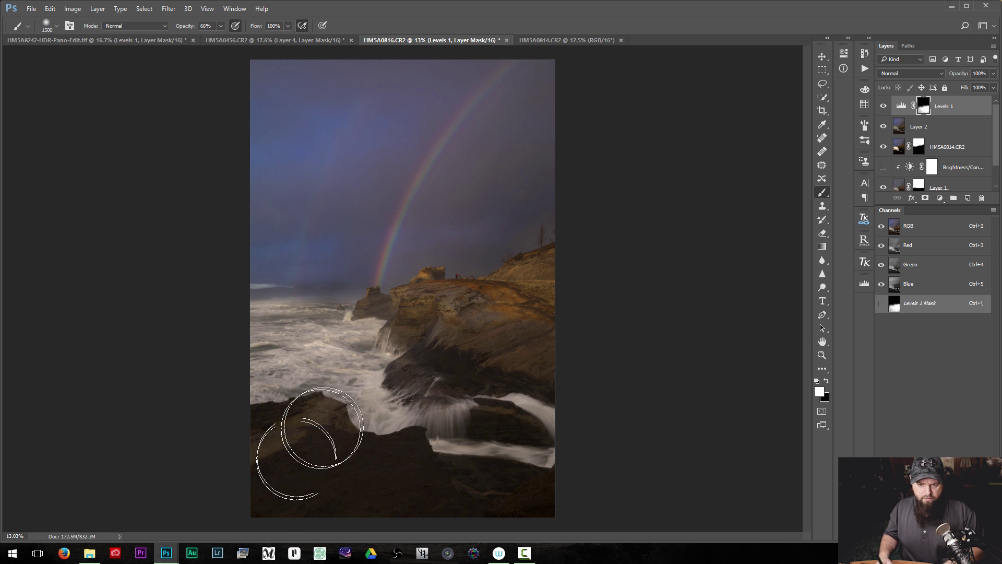
pyautogui.click(885, 107)
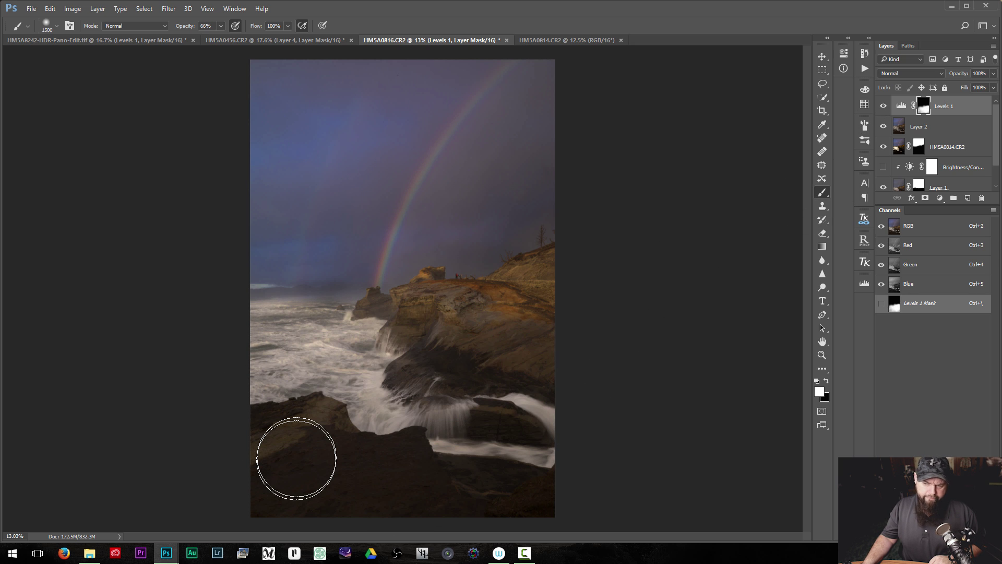